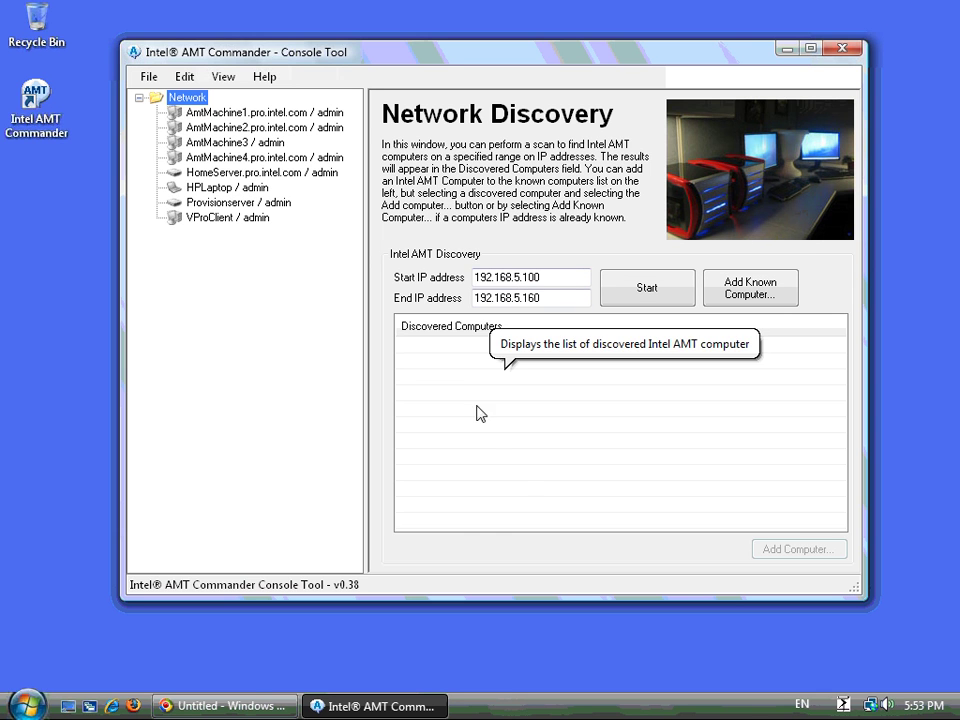
# - Start adding a new AMT computer to the network, then cancel it
pyautogui.rightClick(183, 98)
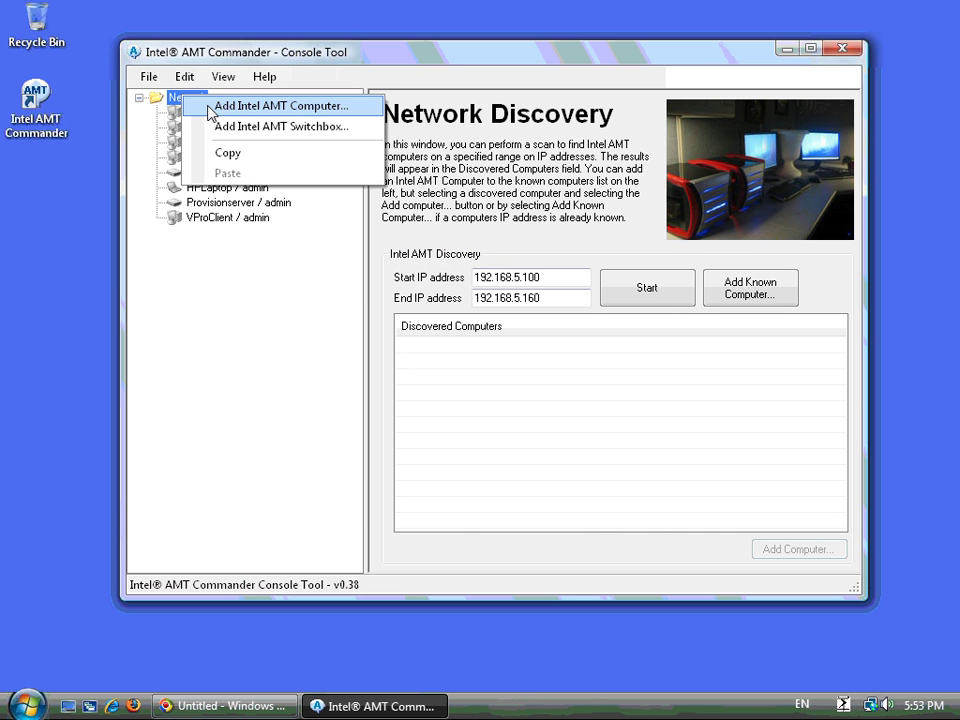
pyautogui.click(281, 106)
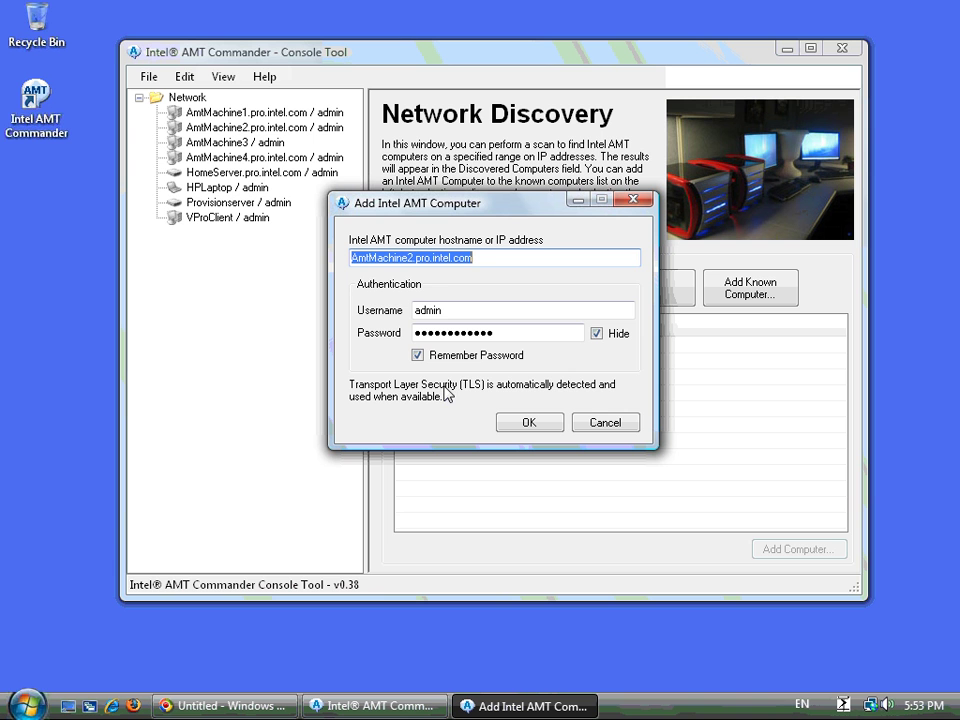
pyautogui.click(604, 423)
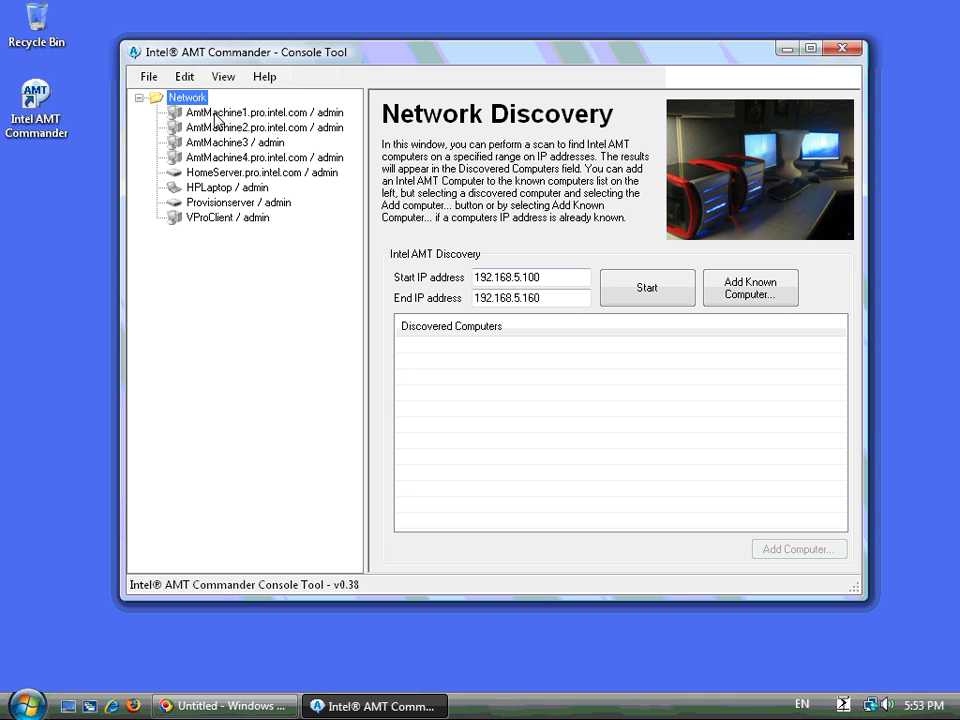
# - Connect to AmtMachine1
pyautogui.click(216, 116)
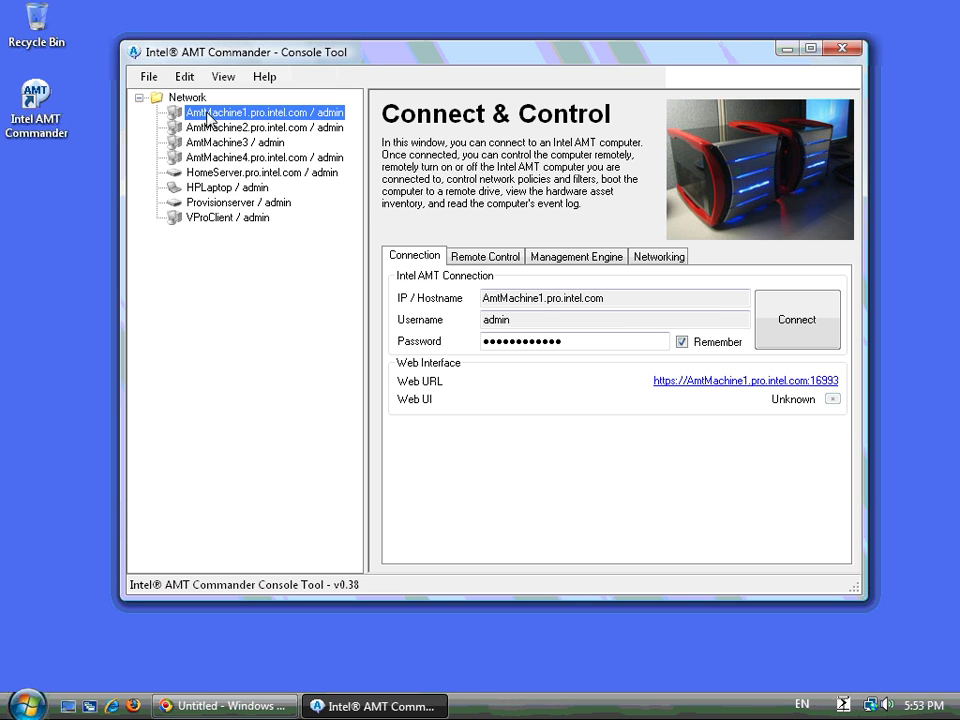
pyautogui.rightClick(207, 114)
pyautogui.click(236, 124)
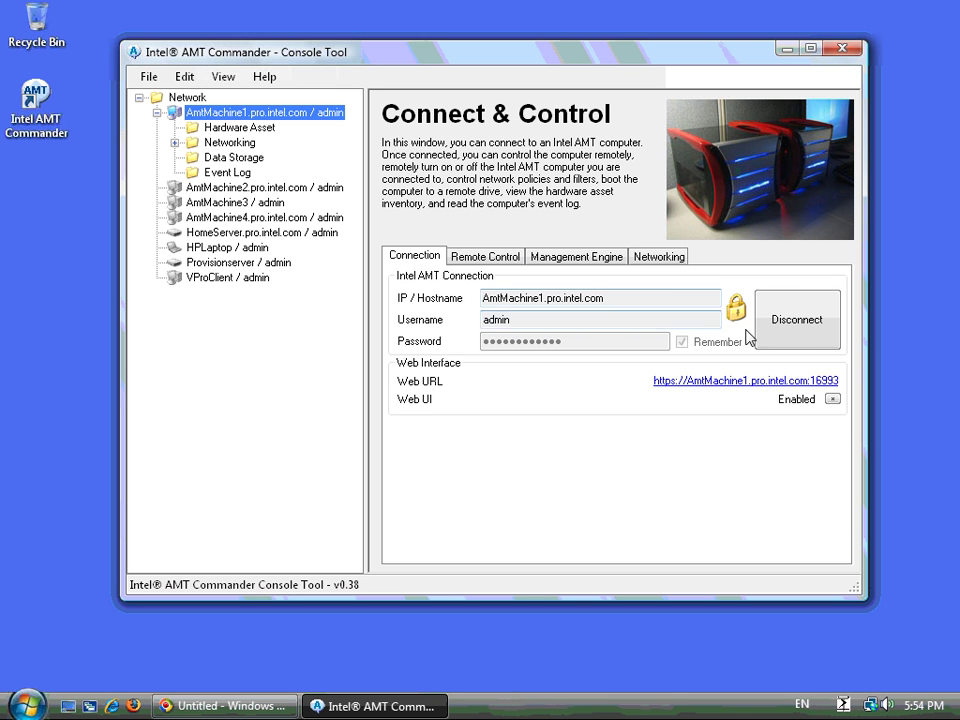
# - Connect to AmtMachine2
pyautogui.moveTo(736, 307)
pyautogui.click(200, 189)
pyautogui.rightClick(200, 189)
pyautogui.click(224, 196)
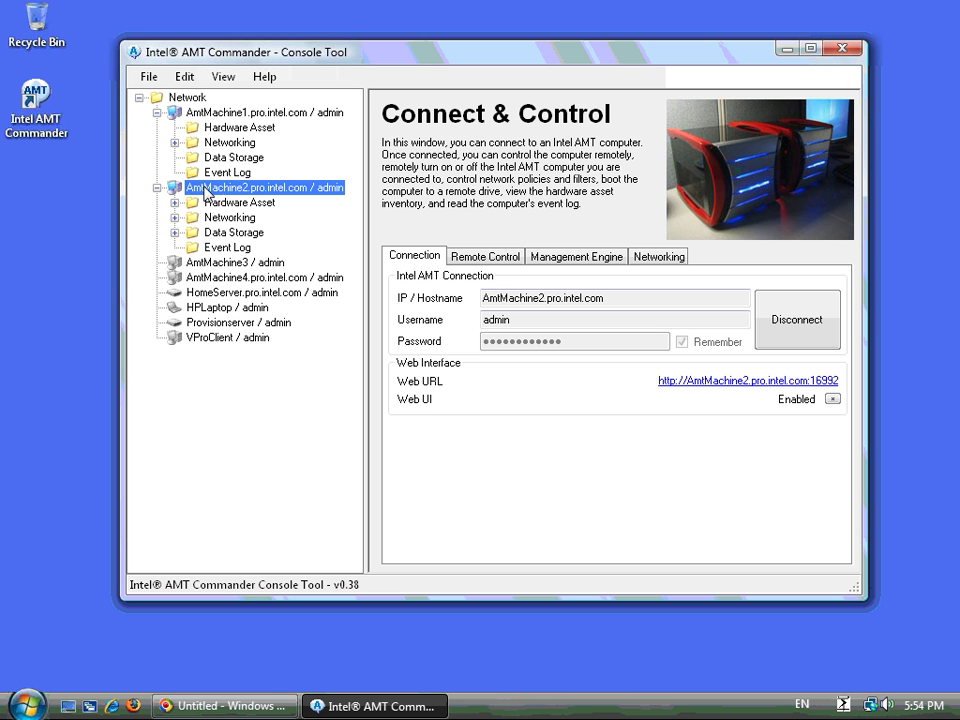
# - Open AmtMachine2's Web URL in Firefox and log on as admin
pyautogui.click(706, 383)
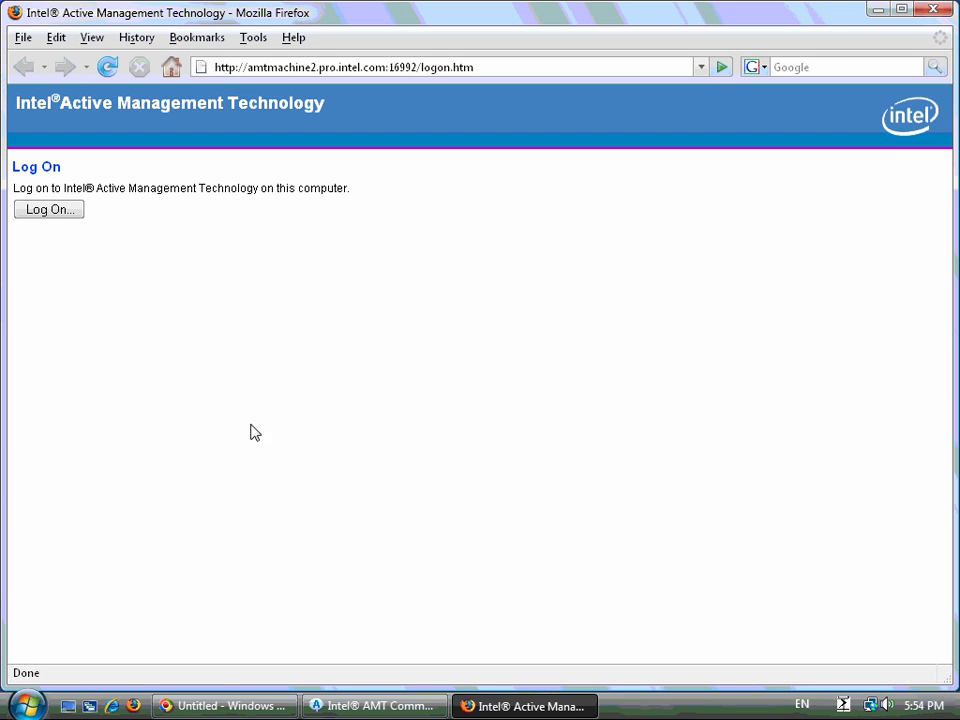
pyautogui.click(74, 209)
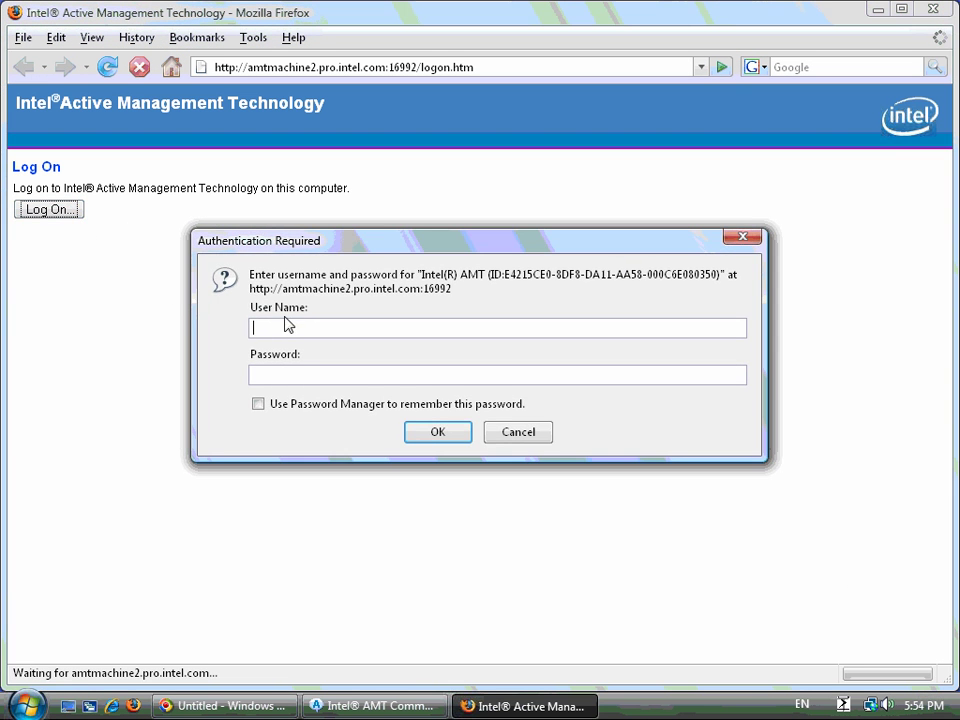
pyautogui.write('admin************')
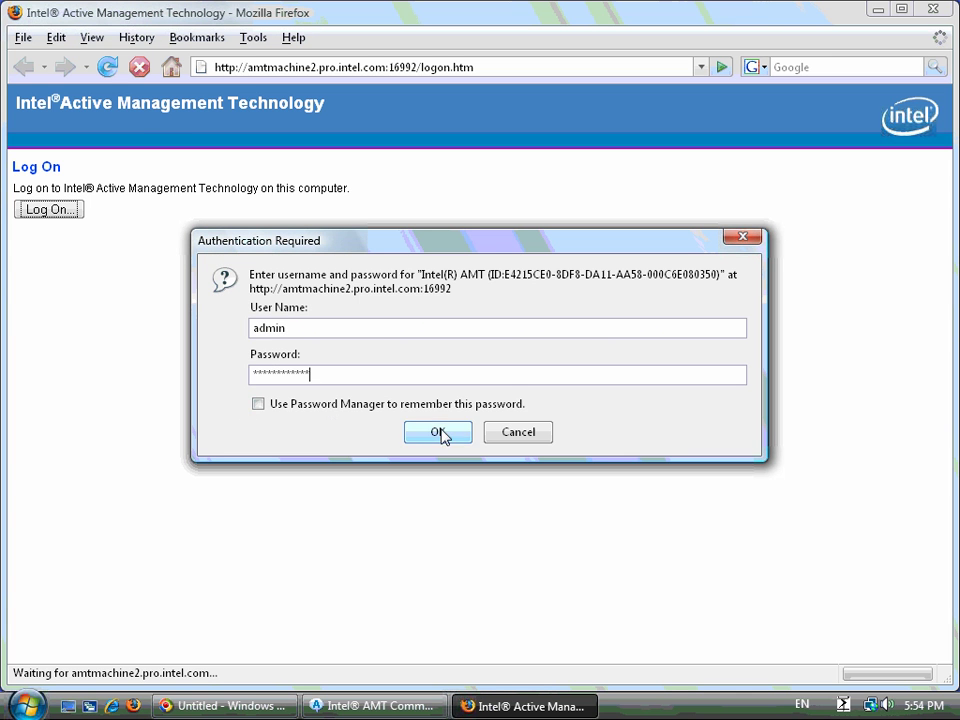
pyautogui.click(438, 432)
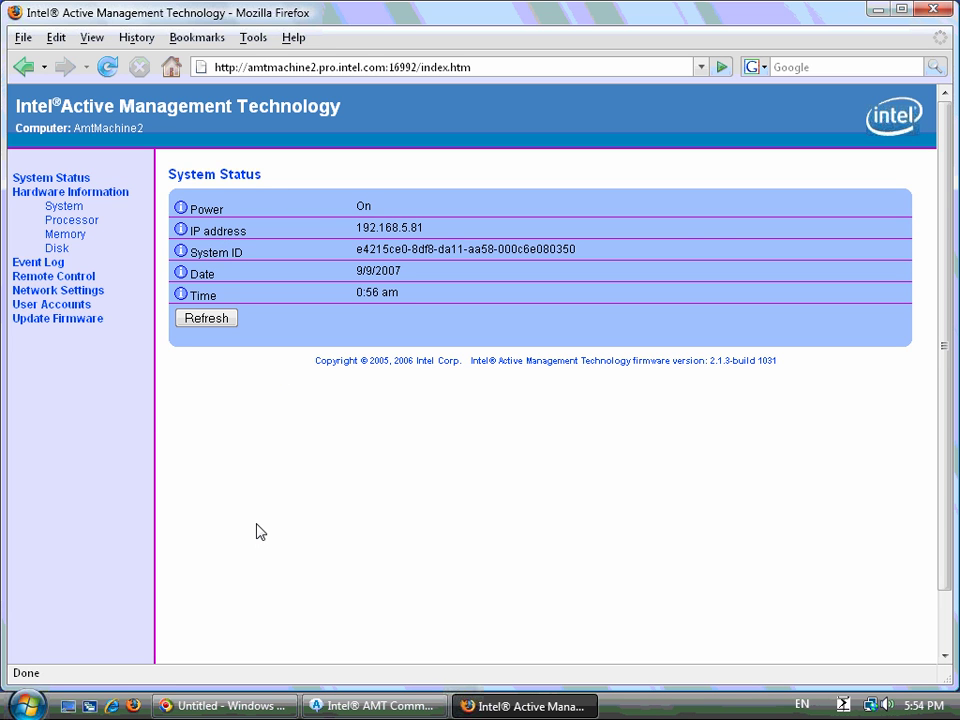
# - Open the System page and log on again as admin, letting Firefox remember the password
pyautogui.click(56, 207)
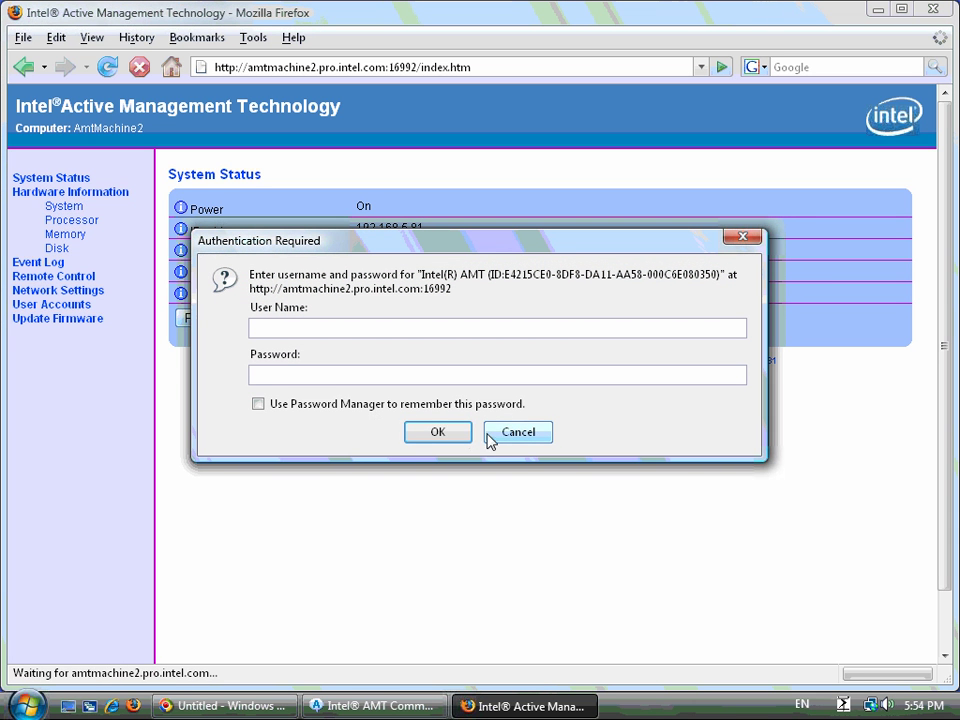
pyautogui.write('admin')
pyautogui.press('Tab')
pyautogui.write('************')
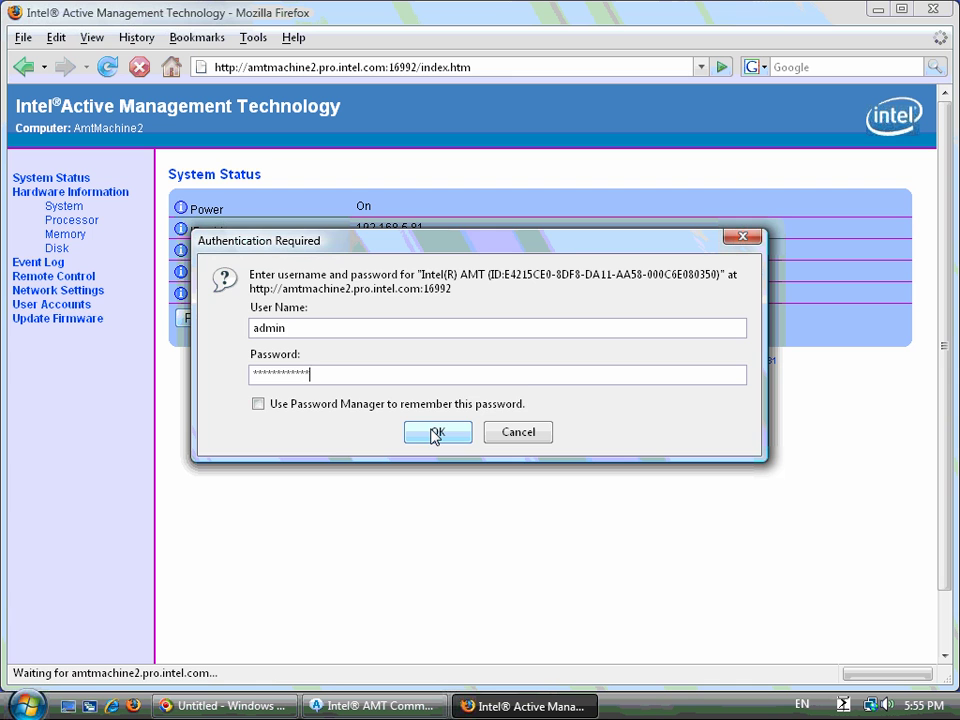
pyautogui.click(339, 412)
pyautogui.click(437, 432)
# - View the Memory, Disk and Event Log pages, then close Firefox
pyautogui.click(76, 236)
pyautogui.click(58, 249)
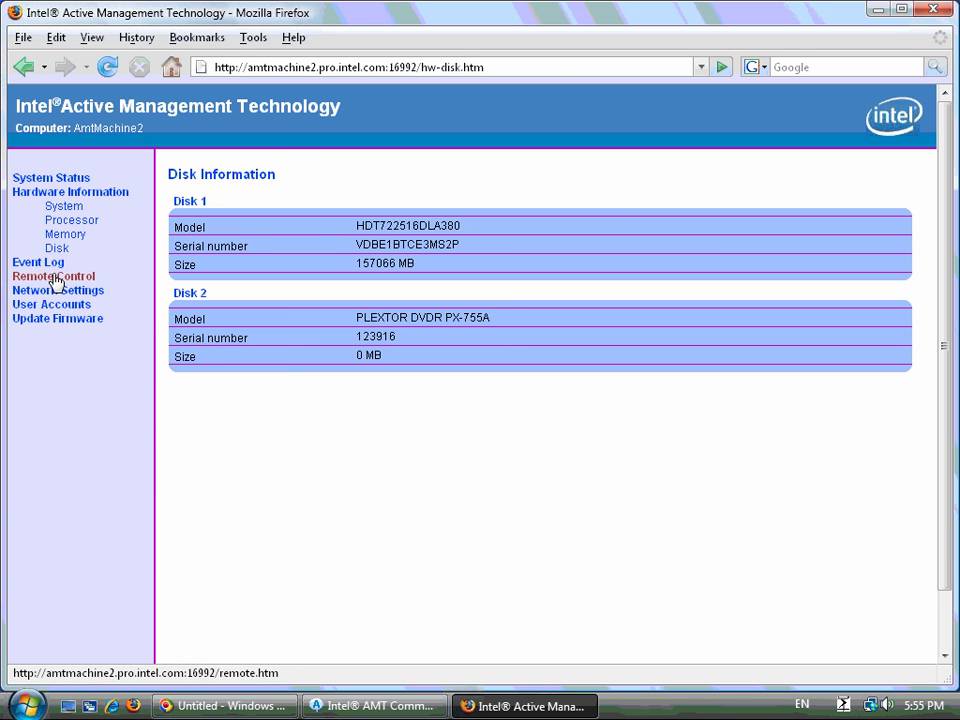
pyautogui.click(44, 263)
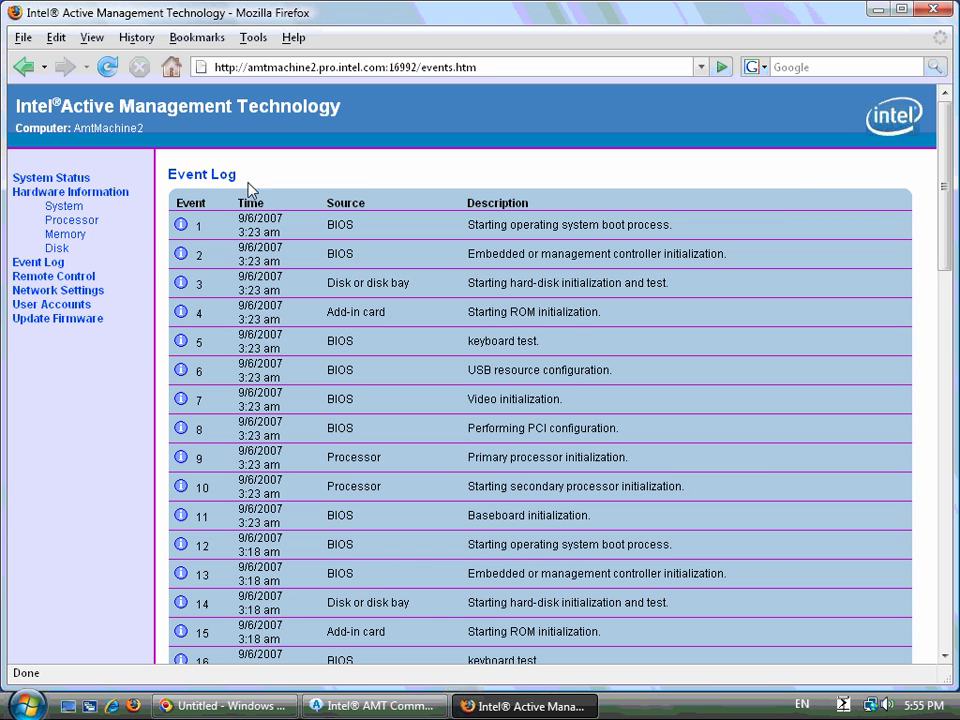
pyautogui.click(938, 9)
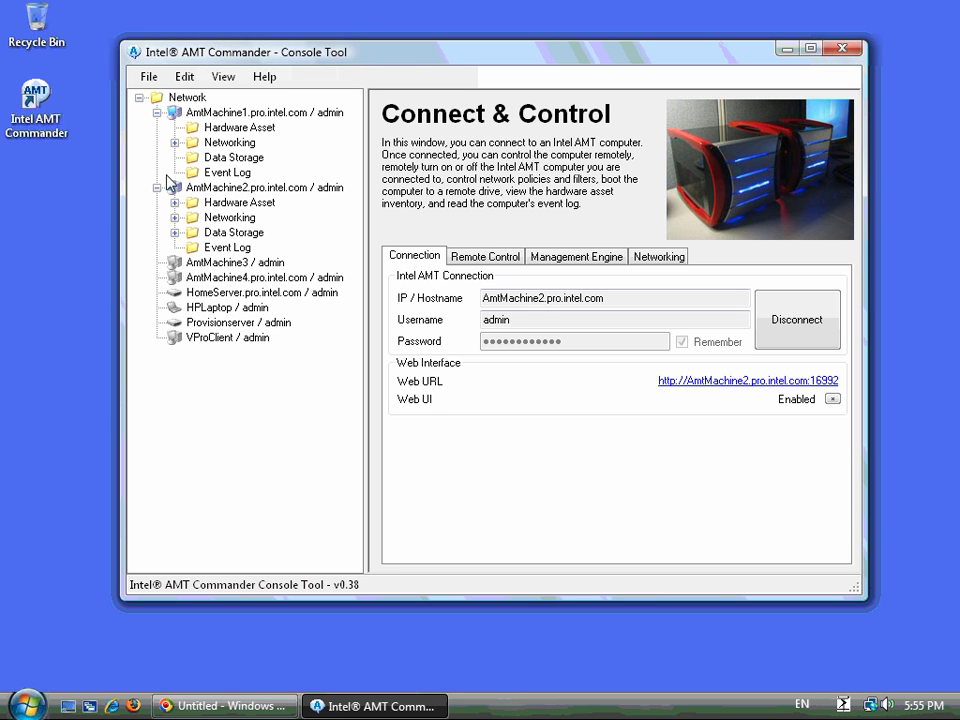
# - Glance at AmtMachine1's hardware asset page, then open AmtMachine2's hardware inventory
pyautogui.click(156, 187)
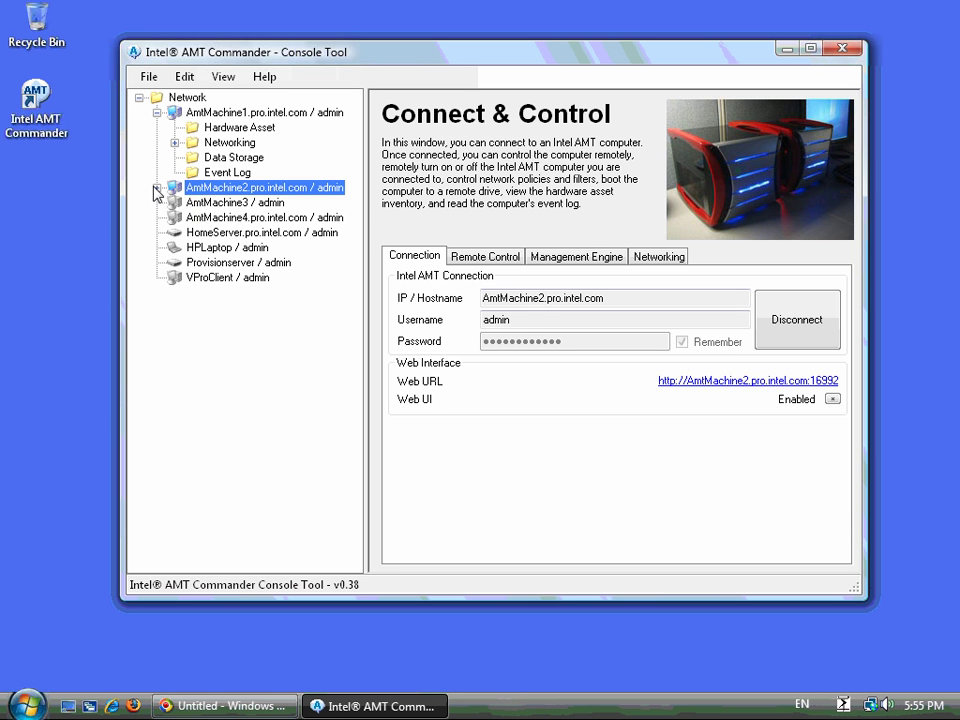
pyautogui.click(224, 113)
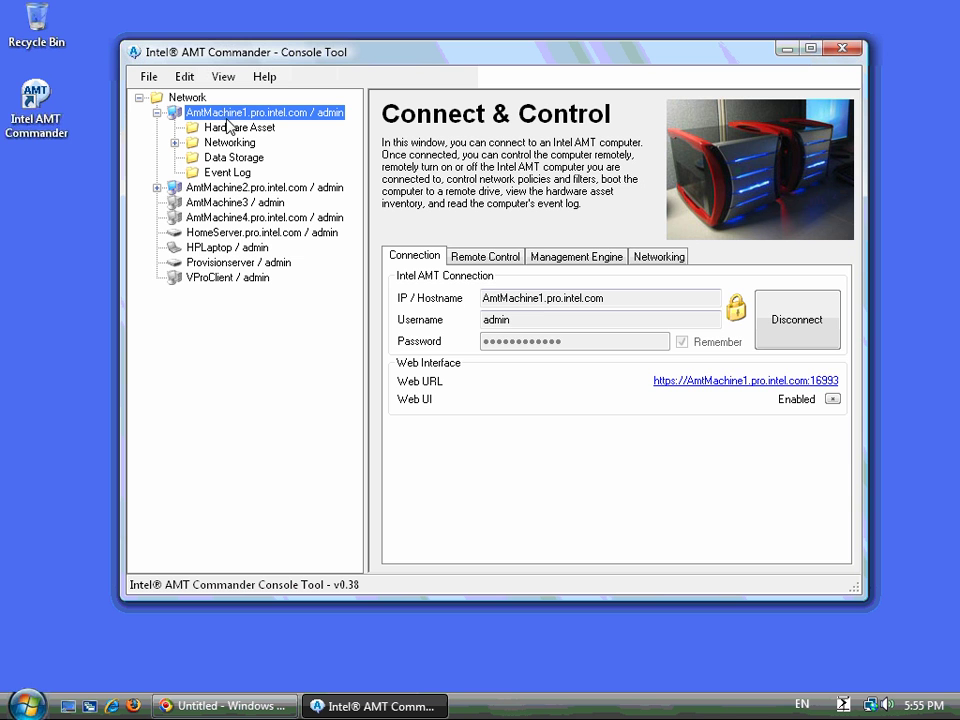
pyautogui.click(224, 130)
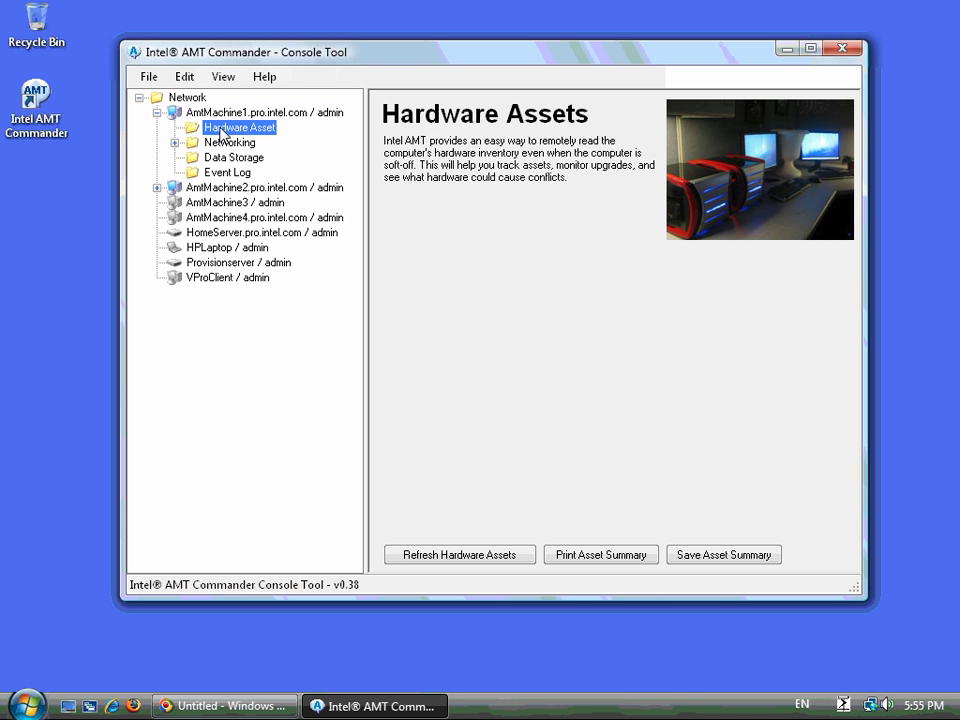
pyautogui.click(168, 188)
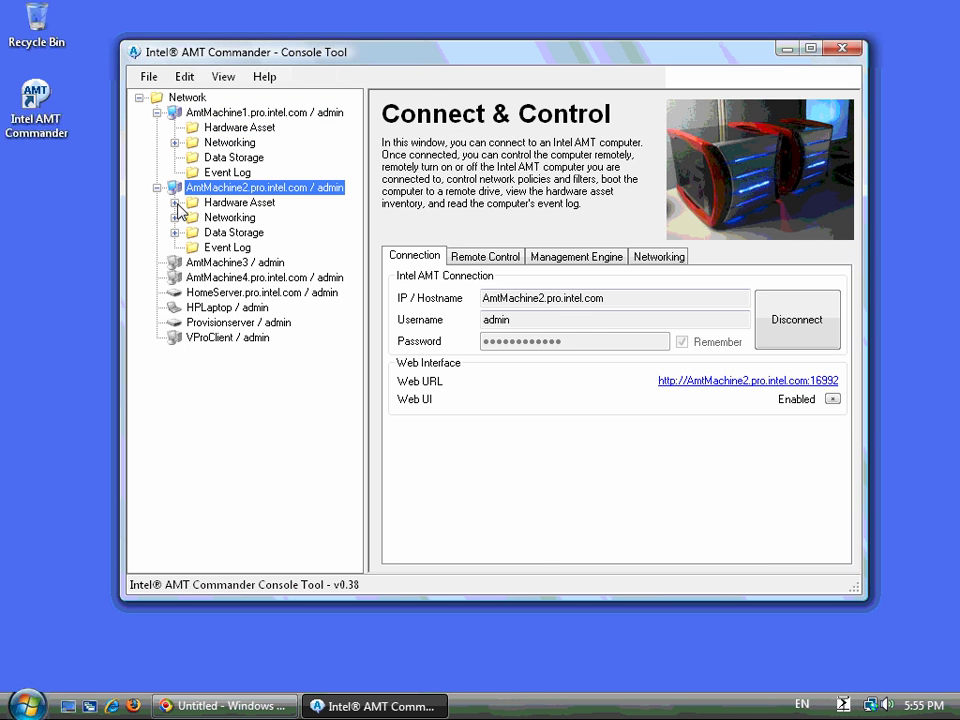
pyautogui.click(181, 204)
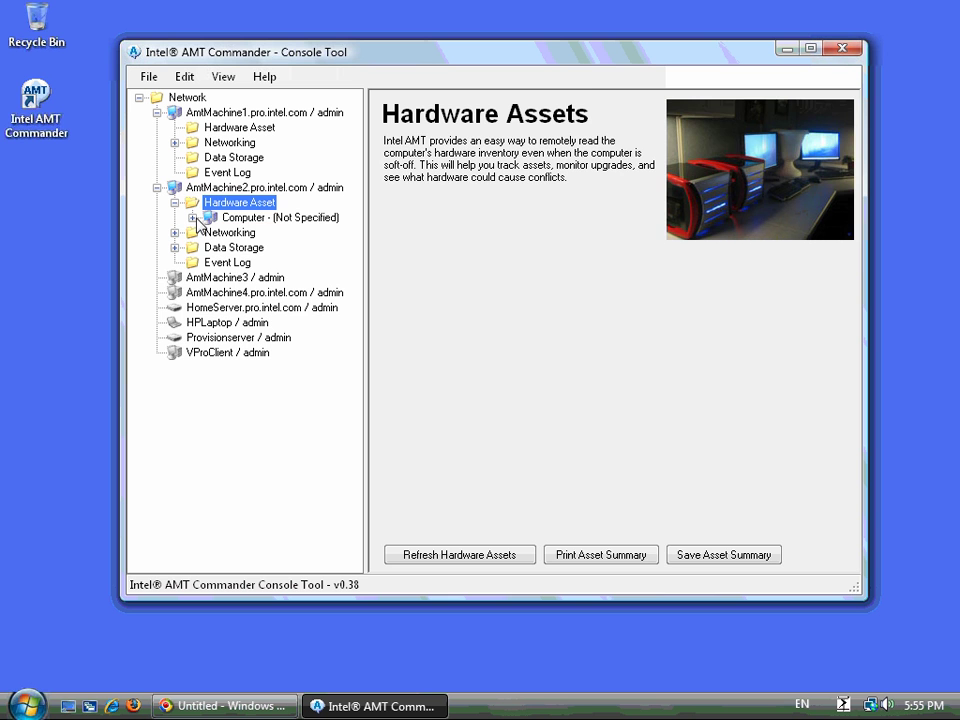
# - Expand the Computer entry and view motherboard, BIOS, processor and Memory Banks details
pyautogui.click(205, 218)
pyautogui.click(213, 233)
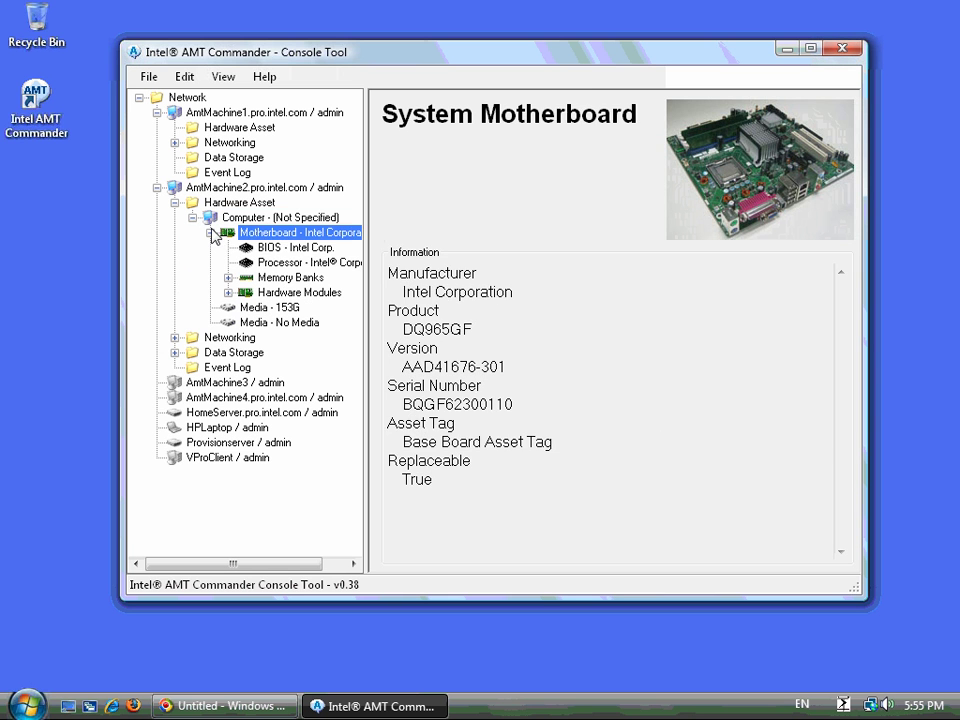
pyautogui.click(255, 247)
pyautogui.click(260, 262)
pyautogui.click(278, 279)
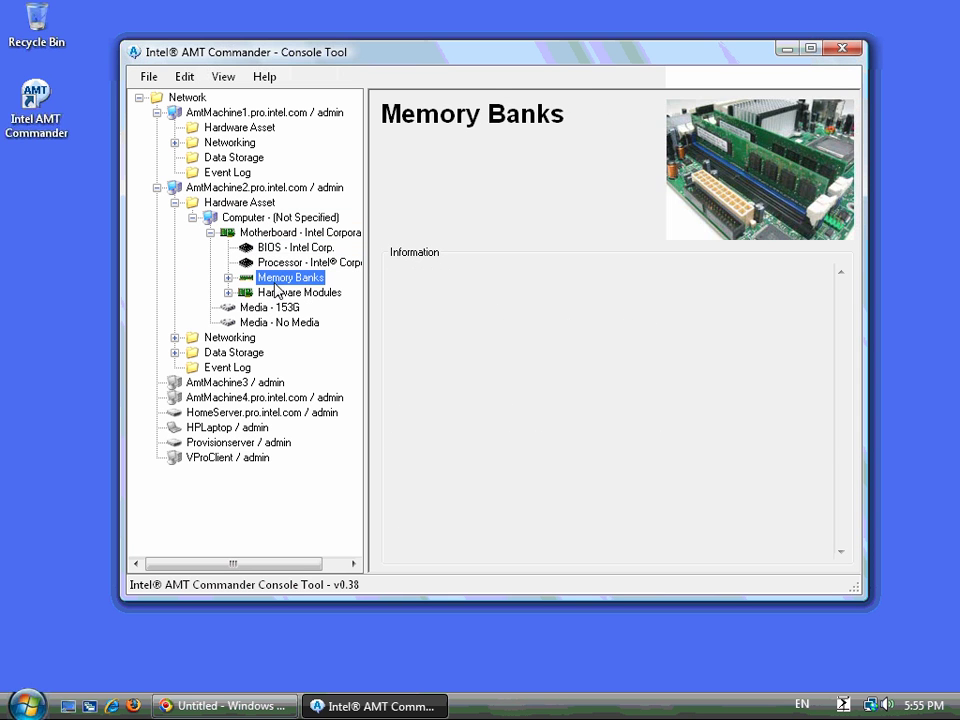
# - Expand Memory Banks and view the first and third 512M memory modules
pyautogui.click(285, 292)
pyautogui.click(228, 292)
pyautogui.click(228, 277)
pyautogui.click(292, 292)
pyautogui.click(290, 322)
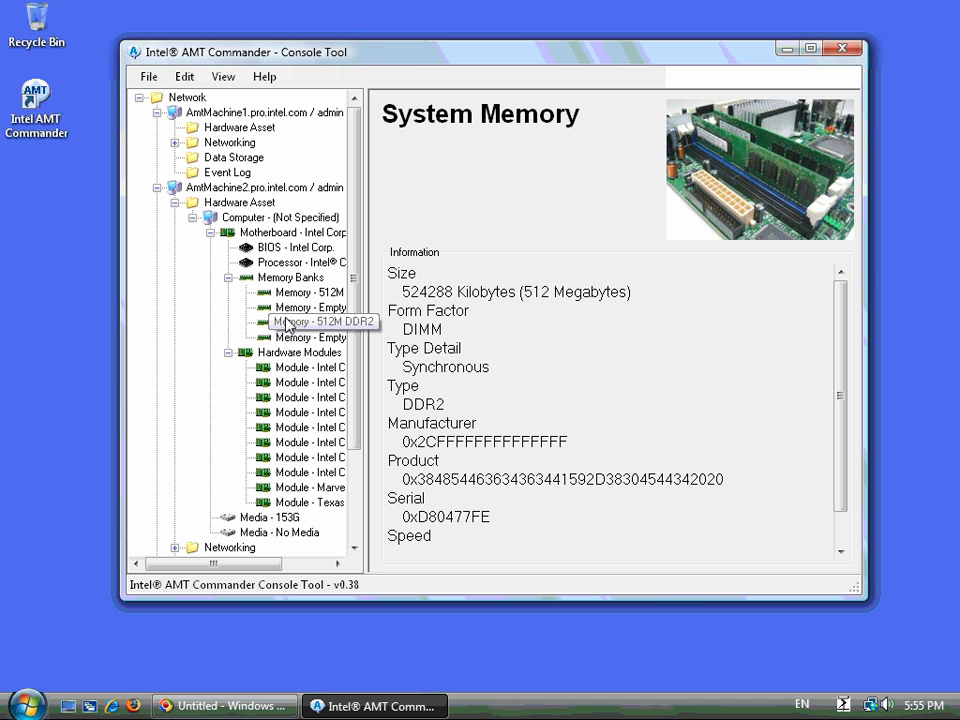
# - Collapse the inventory tree back to the Hardware Assets overview
pyautogui.click(228, 277)
pyautogui.click(210, 232)
pyautogui.click(192, 217)
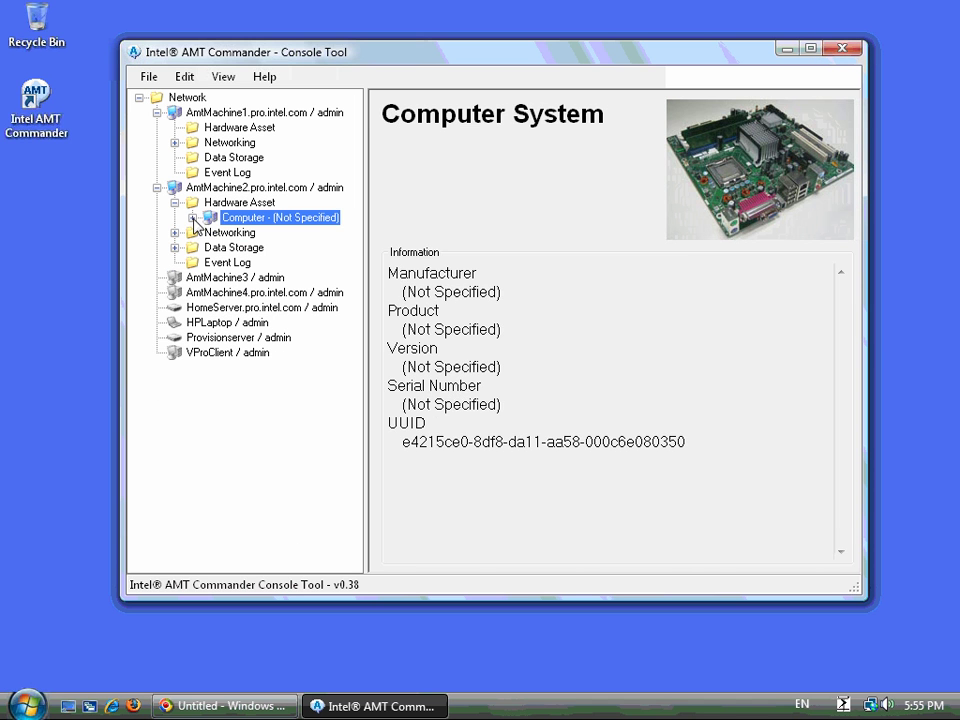
pyautogui.click(220, 204)
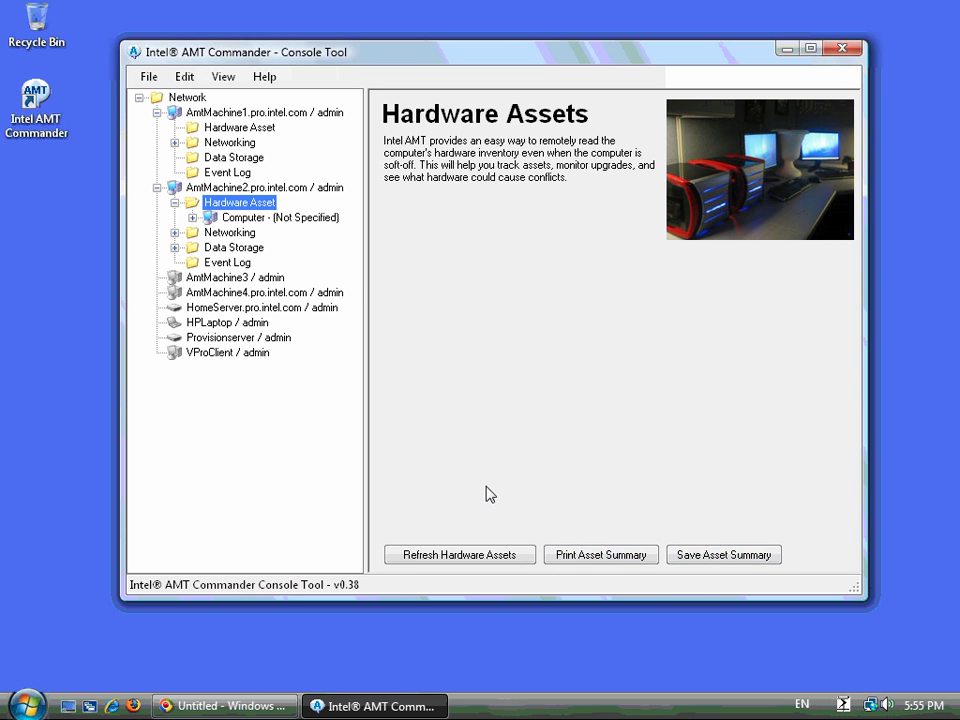
# - Browse AmtMachine2's network Filters, Policies and Watchdogs, ending on the Policies page
pyautogui.click(174, 202)
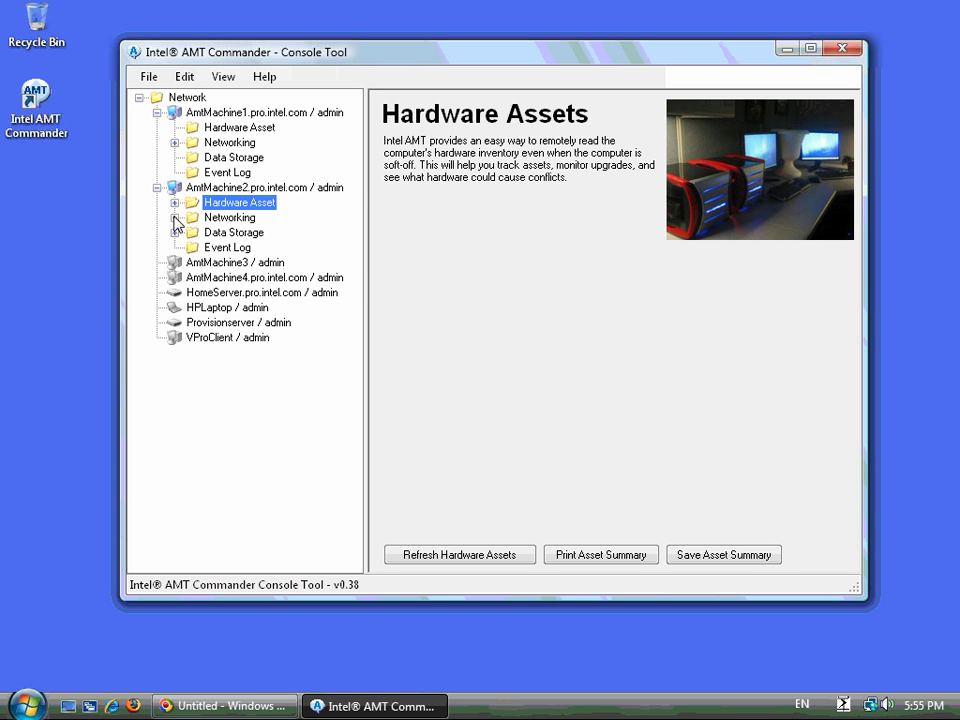
pyautogui.click(175, 218)
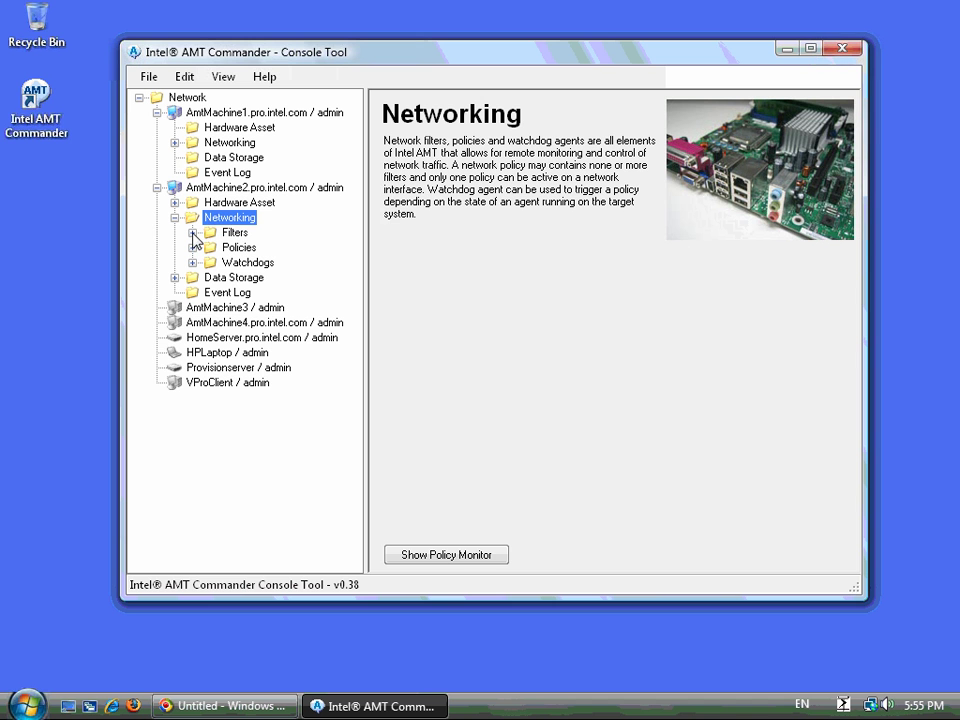
pyautogui.click(192, 233)
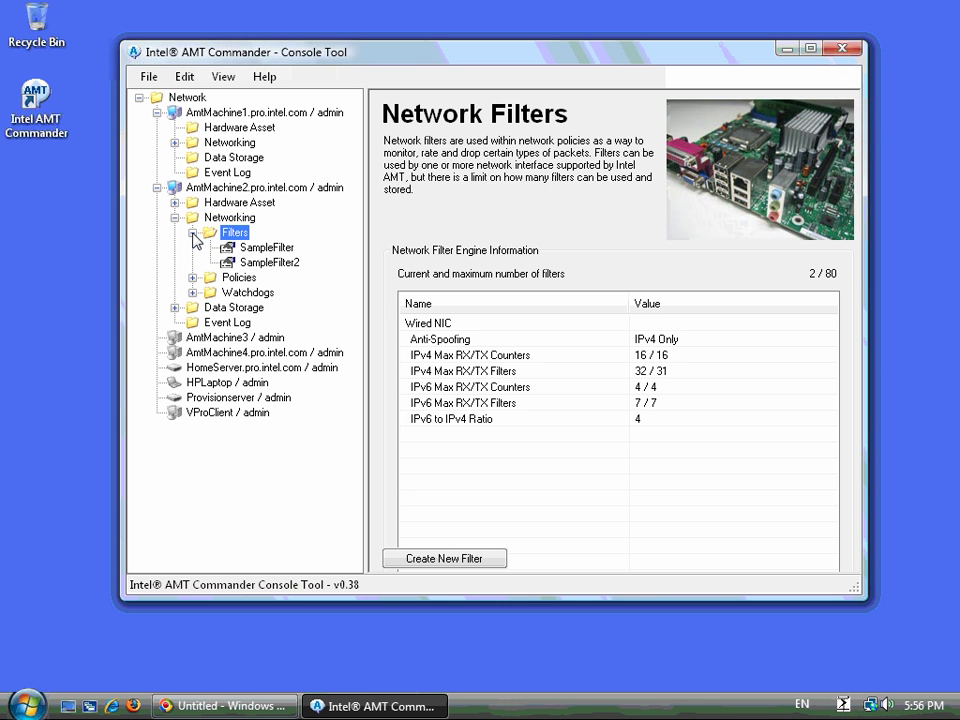
pyautogui.click(192, 277)
pyautogui.click(191, 338)
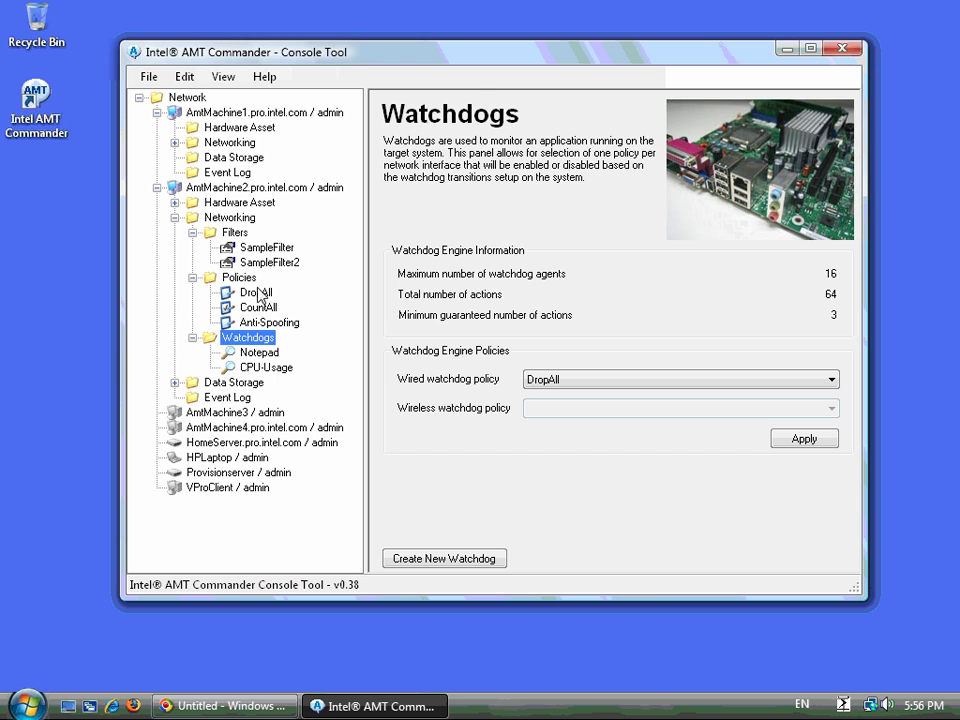
pyautogui.click(240, 280)
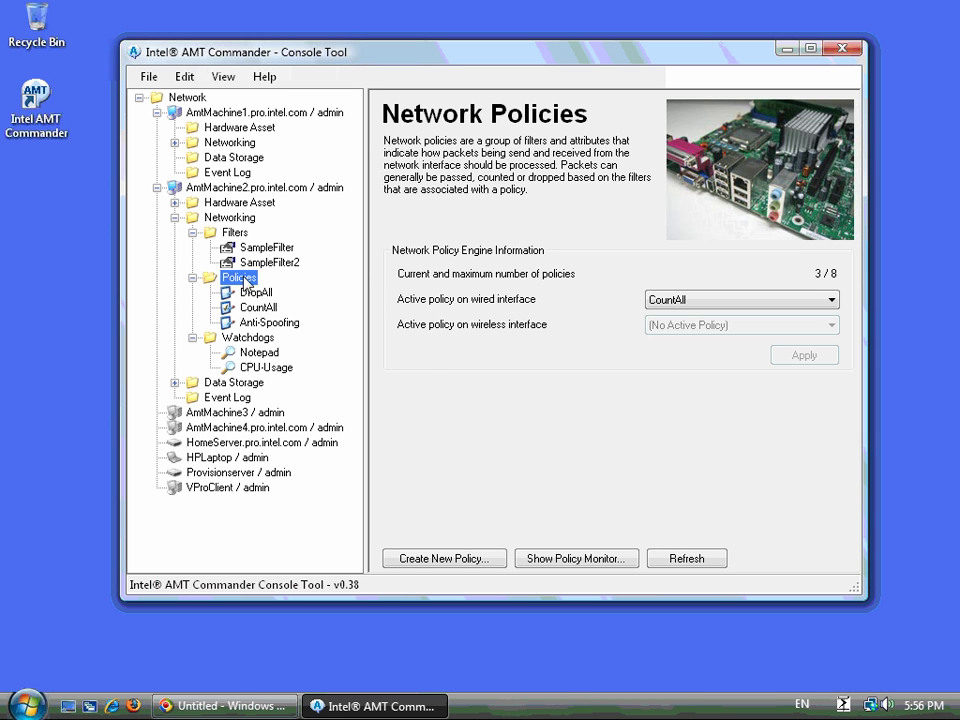
pyautogui.rightClick(245, 282)
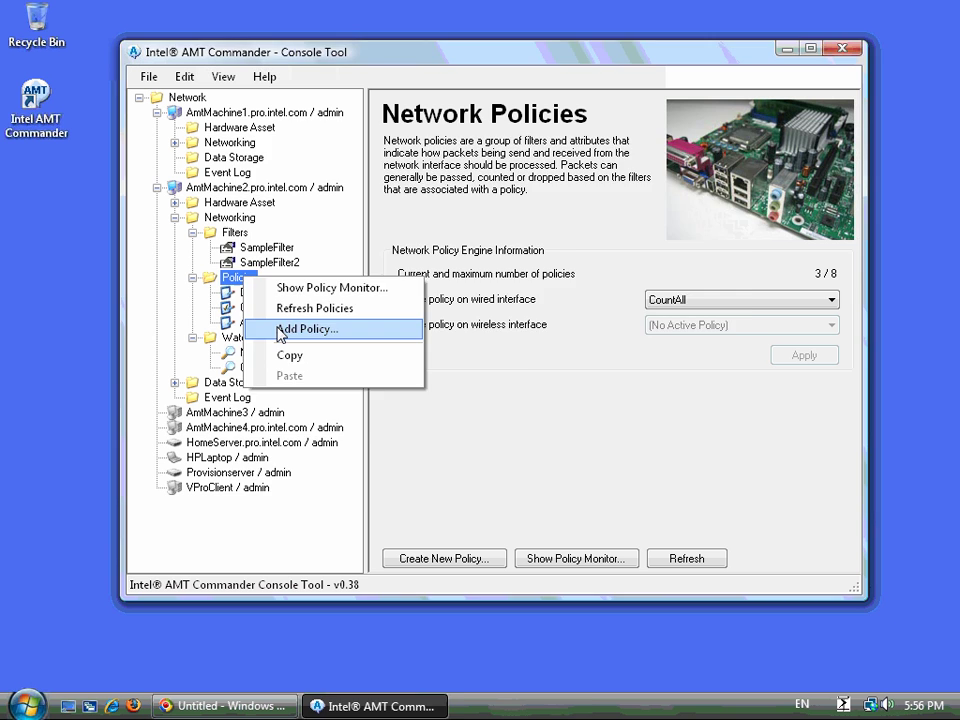
pyautogui.click(279, 330)
pyautogui.click(701, 489)
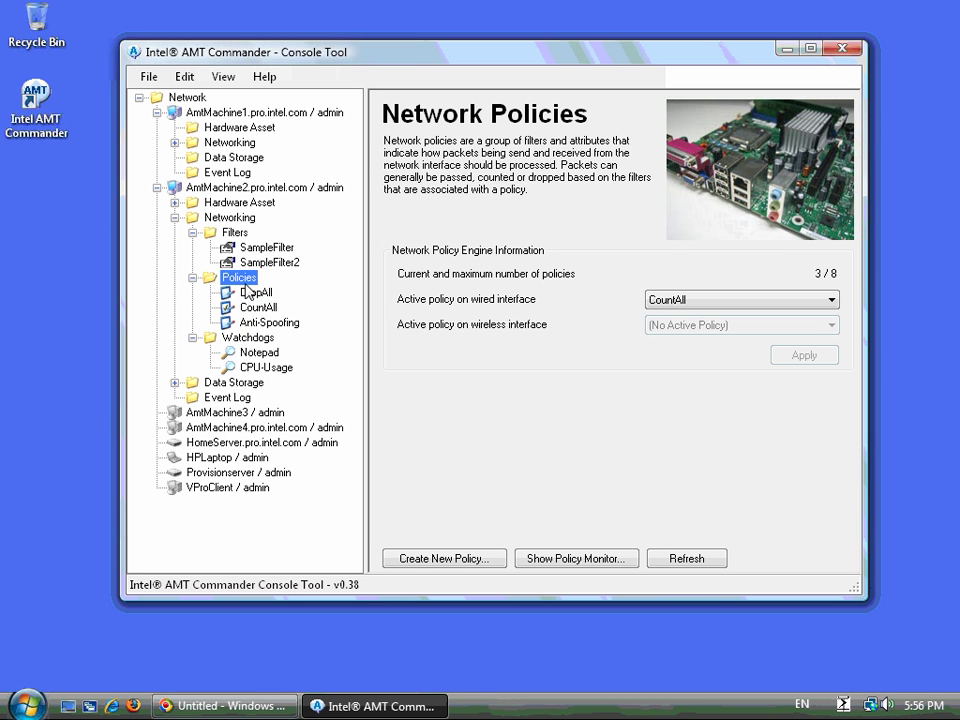
pyautogui.rightClick(240, 278)
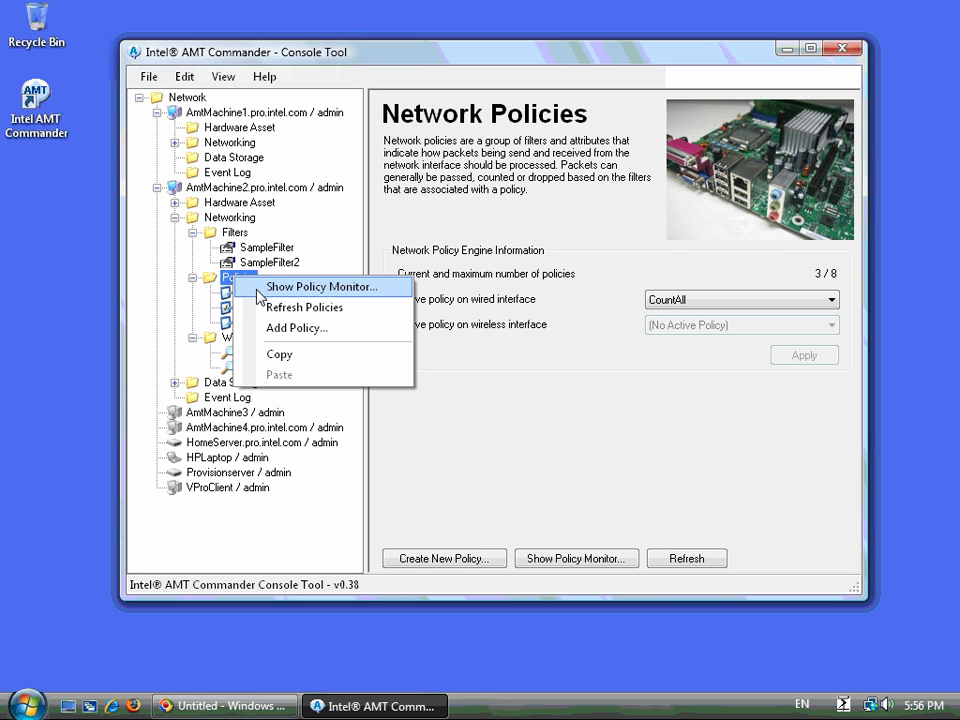
pyautogui.click(259, 290)
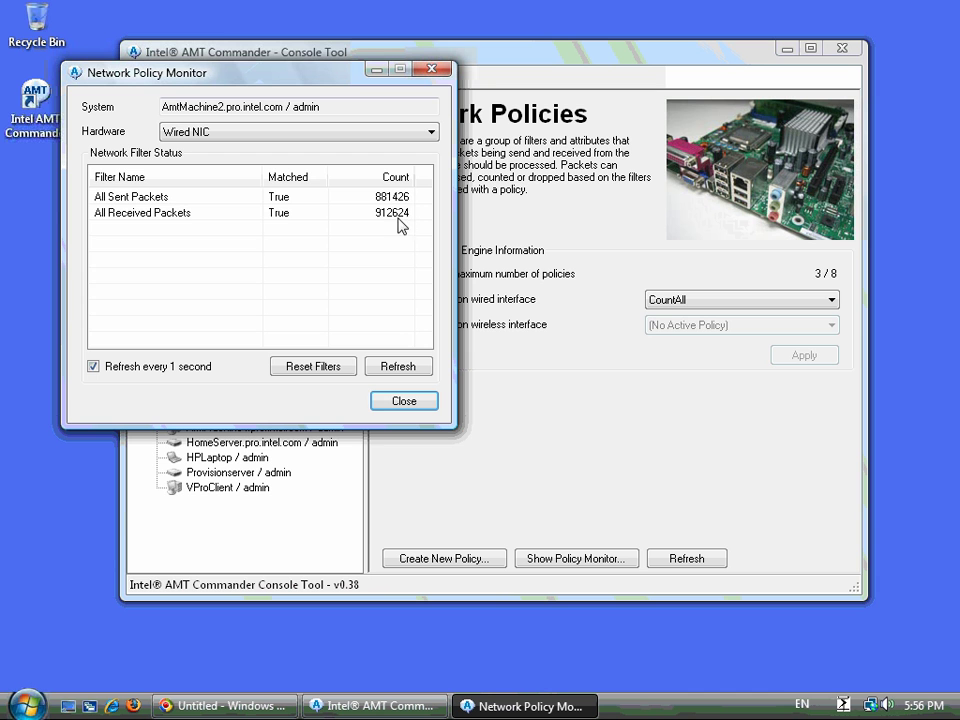
pyautogui.moveTo(241, 78); pyautogui.dragTo(542, 110)
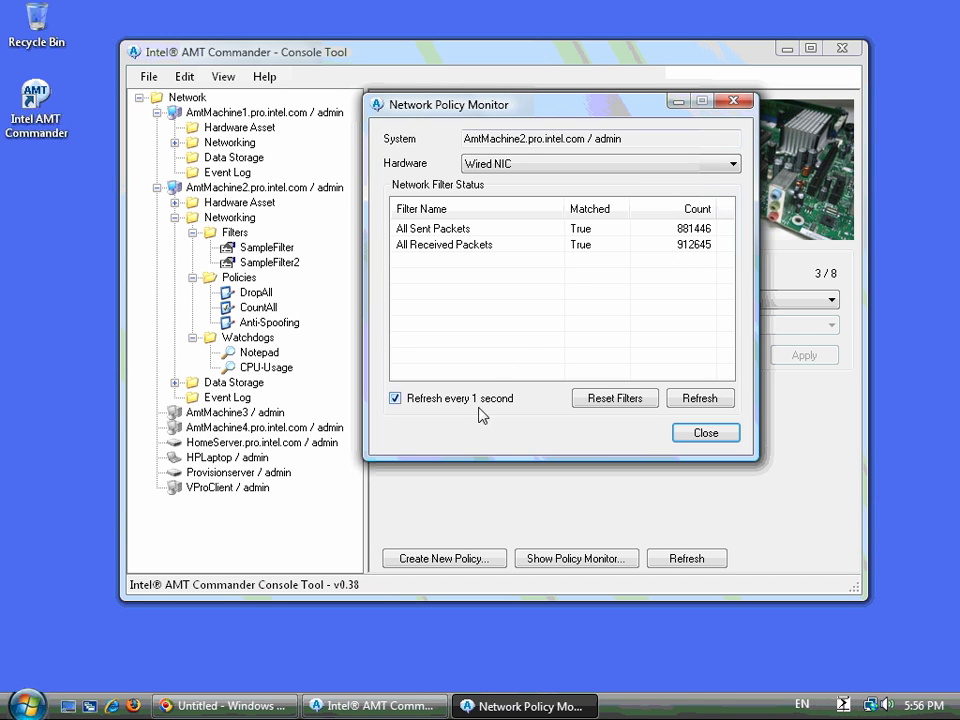
pyautogui.click(705, 435)
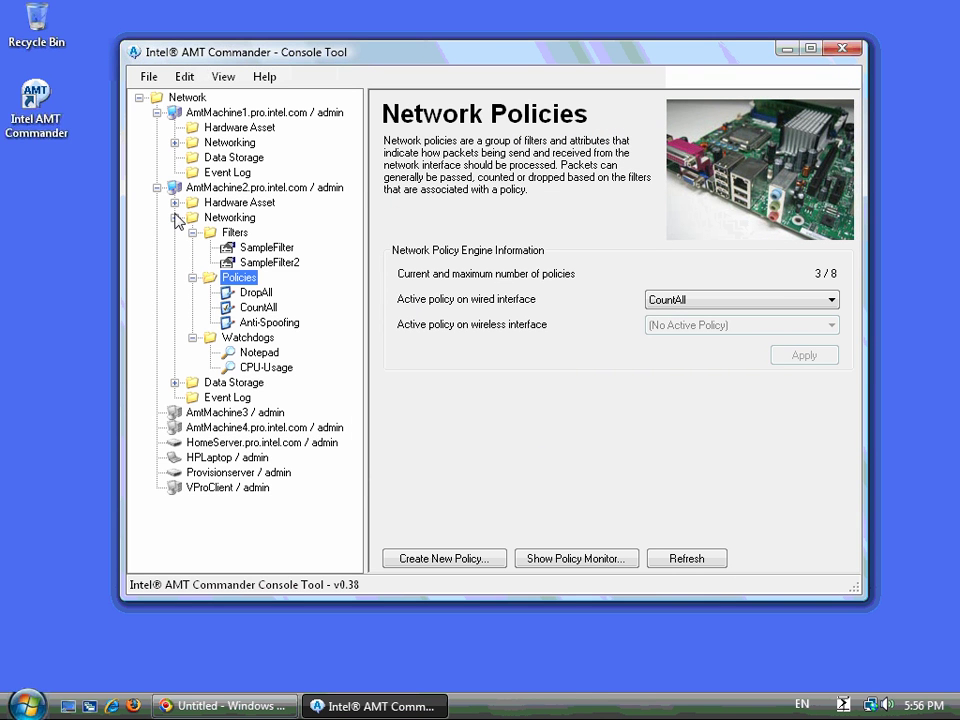
pyautogui.click(175, 218)
# - Open AmtMachine2's Data Storage overview and check the registered enterprises
pyautogui.click(175, 233)
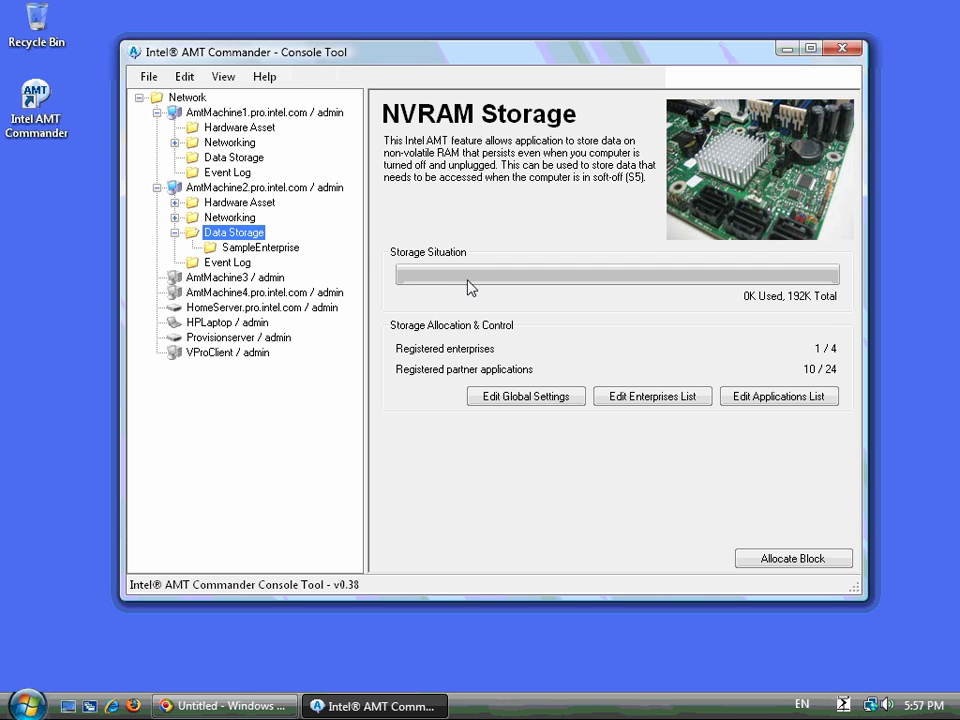
pyautogui.click(668, 398)
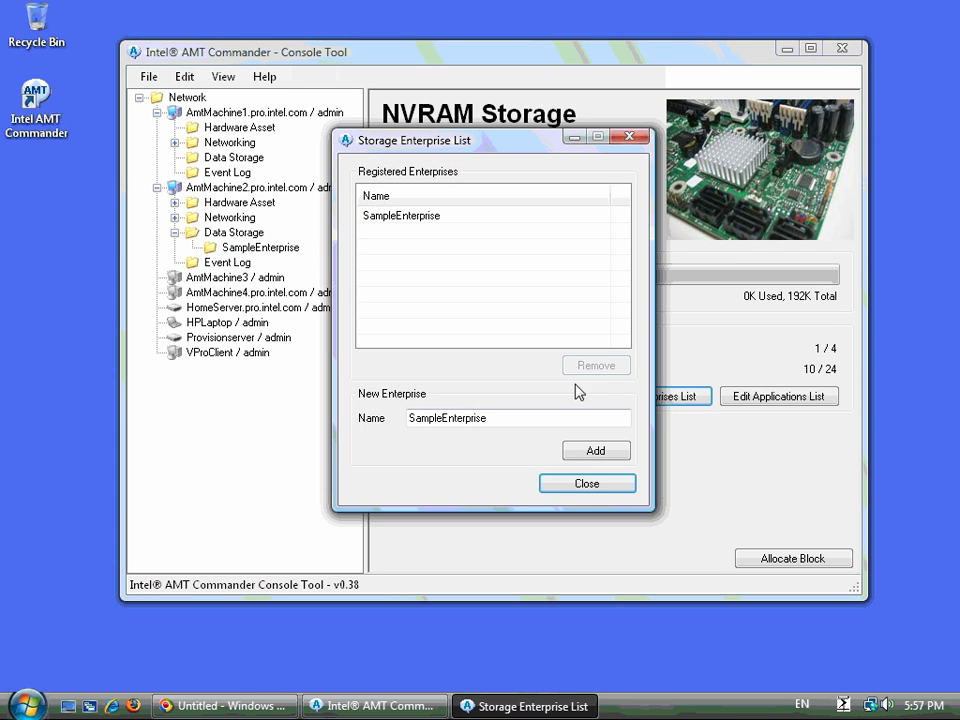
pyautogui.click(584, 486)
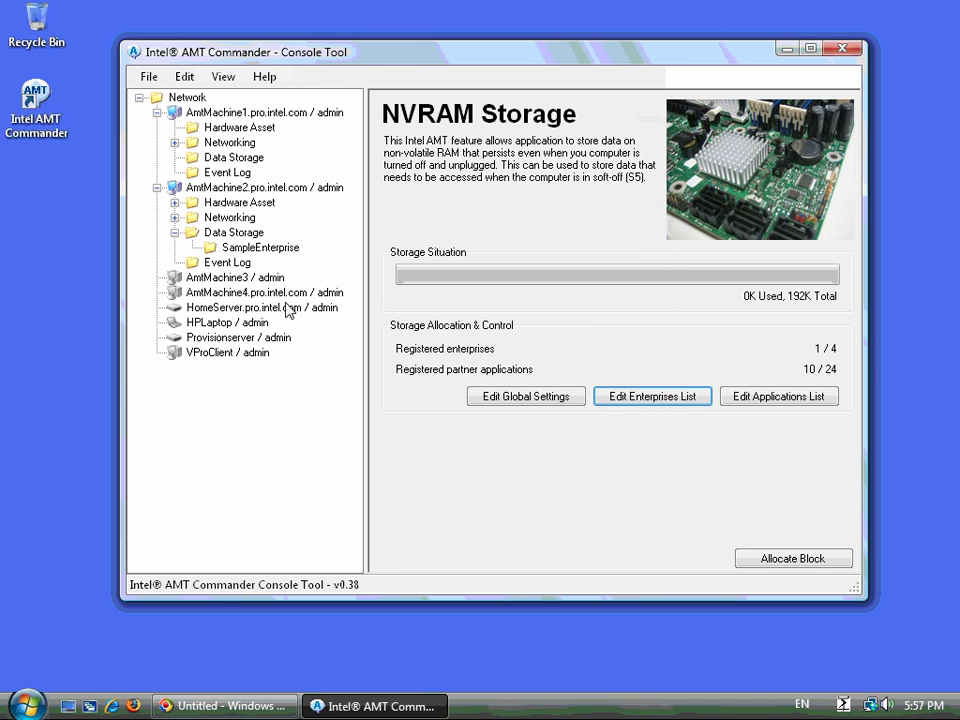
# - Allocate block TestBlock, size 4, for venNovell, appNovell under SampleEnterprise
pyautogui.click(240, 247)
pyautogui.rightClick(240, 247)
pyautogui.click(250, 258)
pyautogui.click(521, 264)
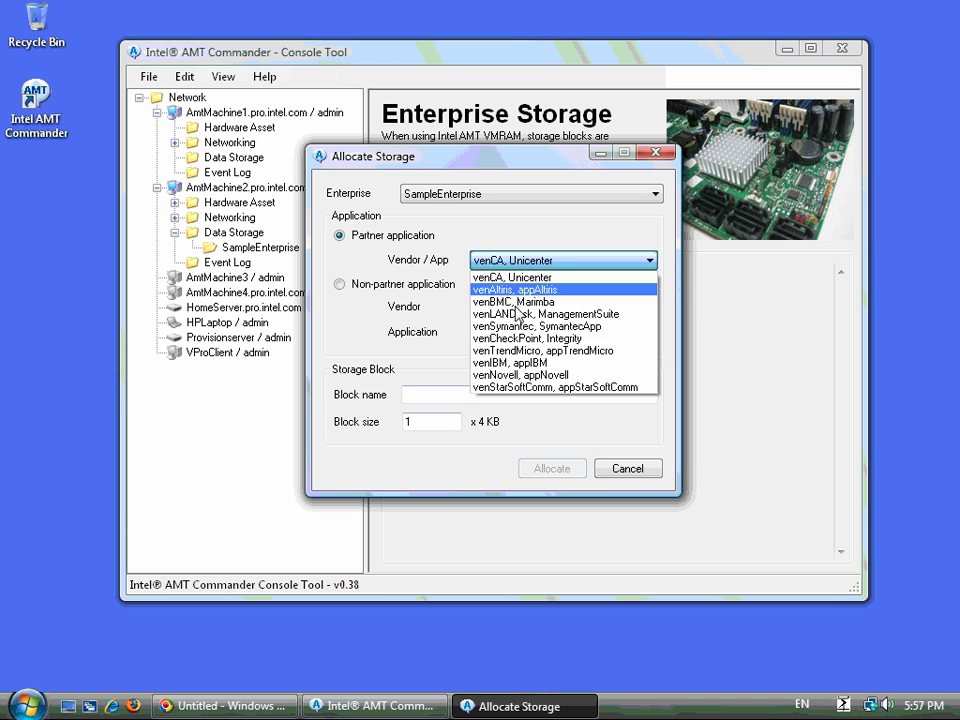
pyautogui.click(512, 375)
pyautogui.click(445, 392)
pyautogui.write('Test')
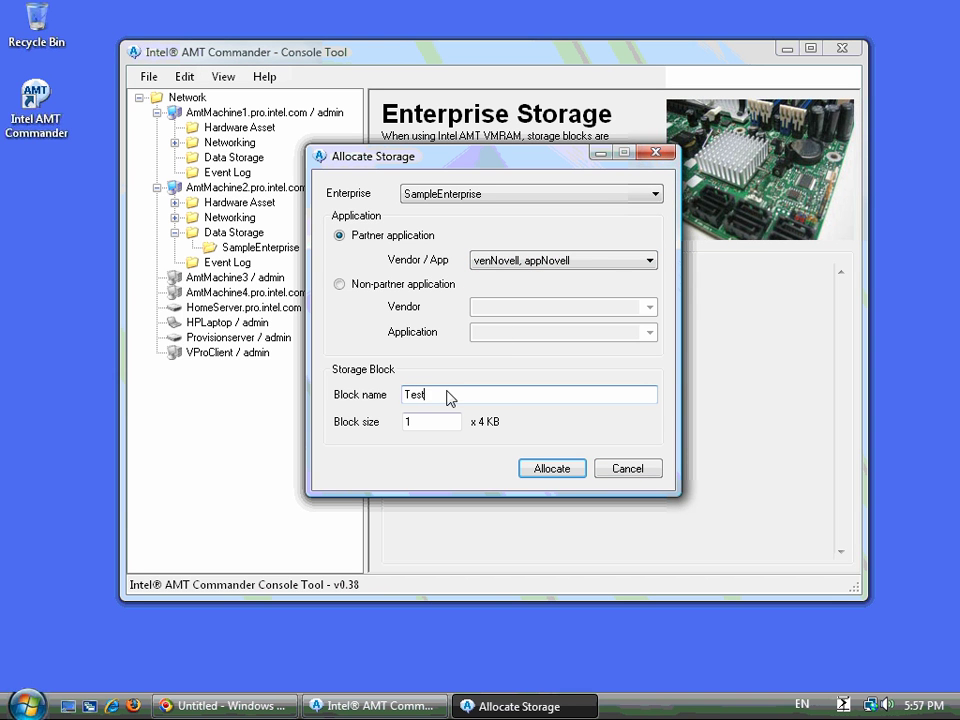
pyautogui.write('Block')
pyautogui.press('Tab')
pyautogui.write('4')
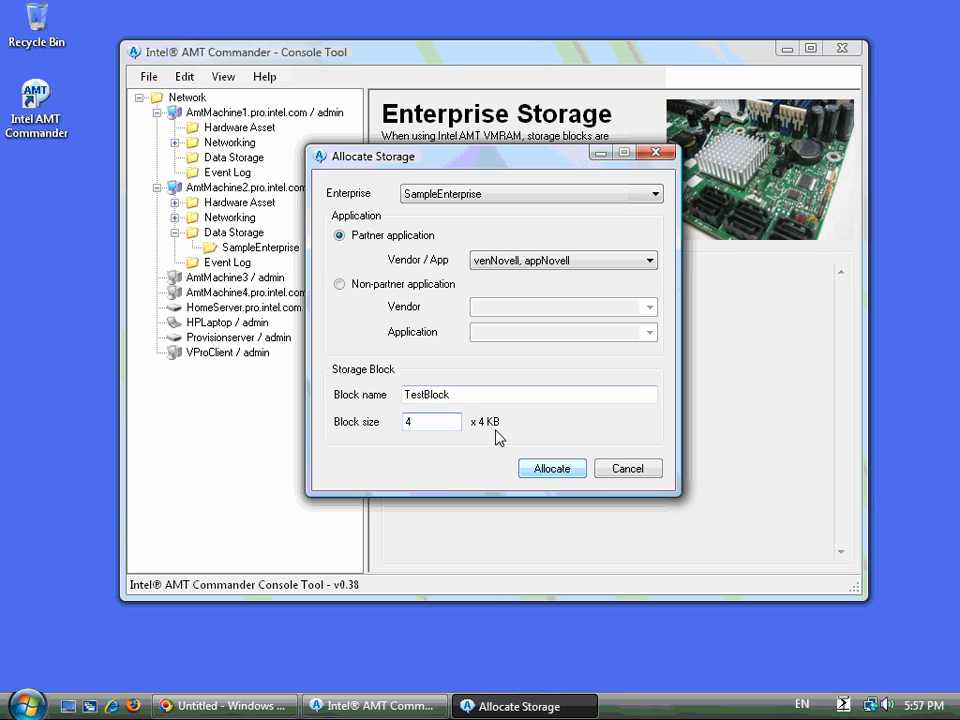
pyautogui.press('Return')
# - Inspect TestBlock's details under SampleEnterprise, then return to the NVRAM overview
pyautogui.click(192, 247)
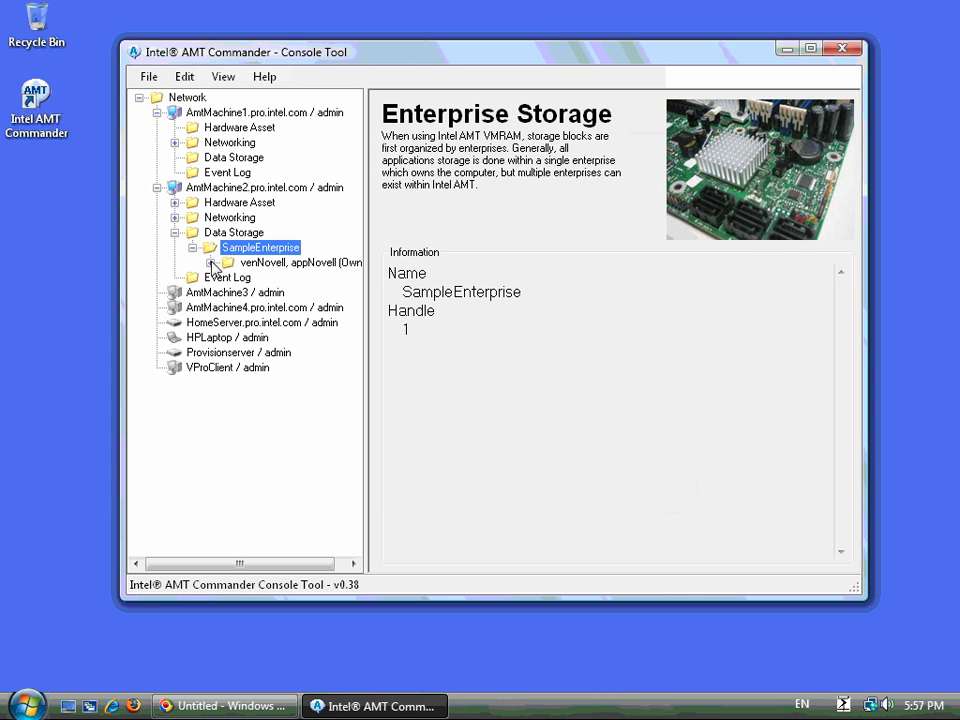
pyautogui.doubleClick(242, 263)
pyautogui.click(266, 278)
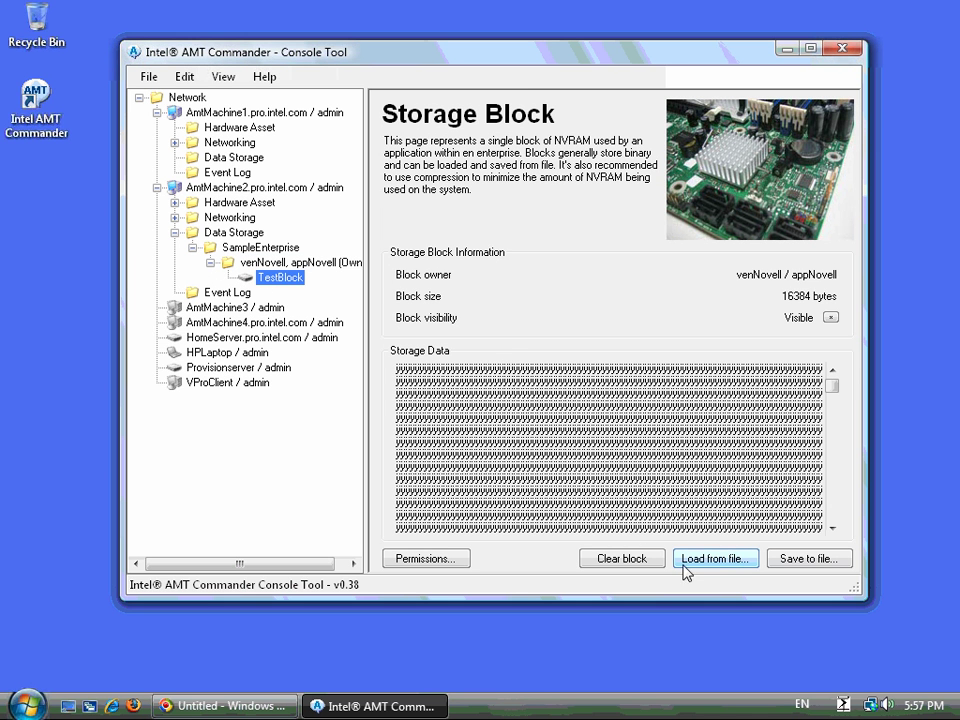
pyautogui.click(223, 233)
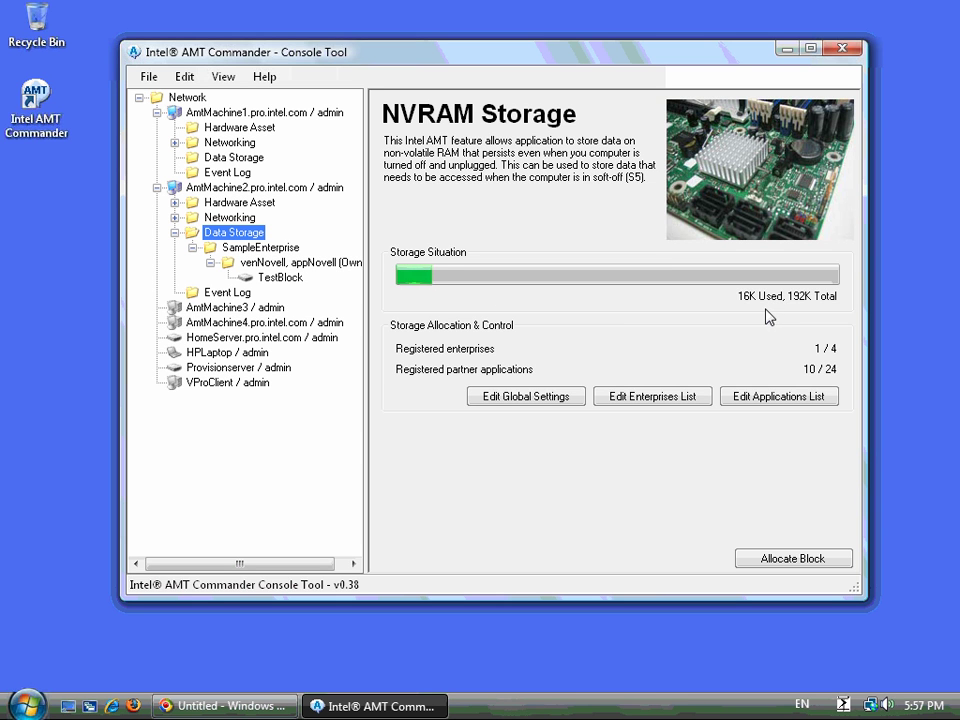
# - Review AmtMachine2's event log and Network Alerts, then return to its Connect & Control page
pyautogui.click(175, 234)
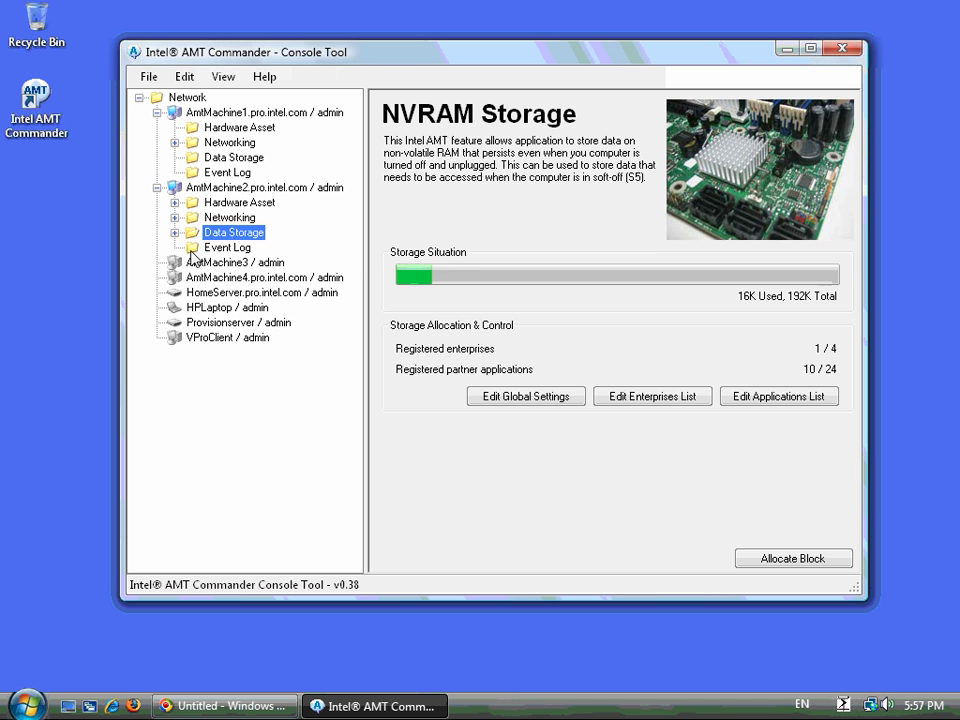
pyautogui.click(203, 248)
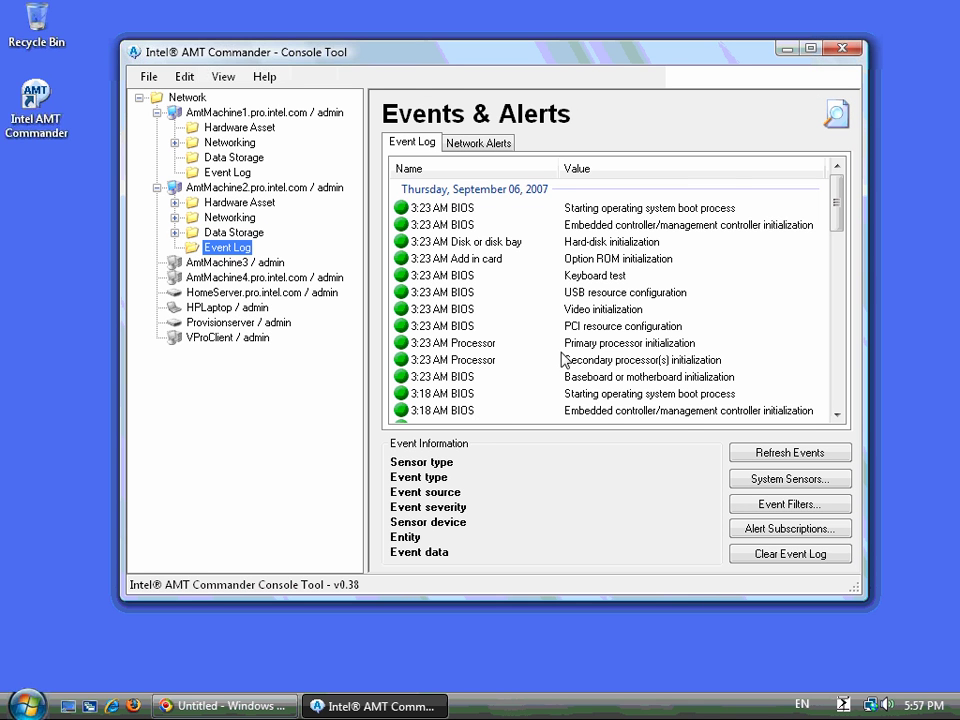
pyautogui.moveTo(836, 204)
pyautogui.mouseDown()
pyautogui.moveTo(838, 403)
pyautogui.moveTo(836, 200)
pyautogui.mouseUp()
pyautogui.click(469, 144)
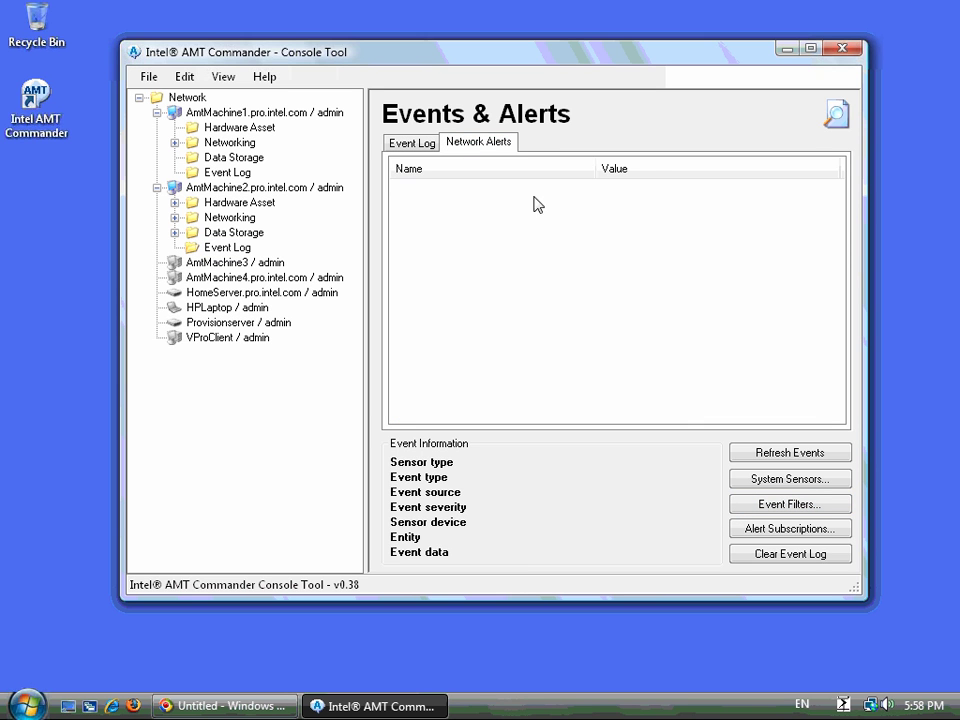
pyautogui.click(418, 144)
pyautogui.click(220, 190)
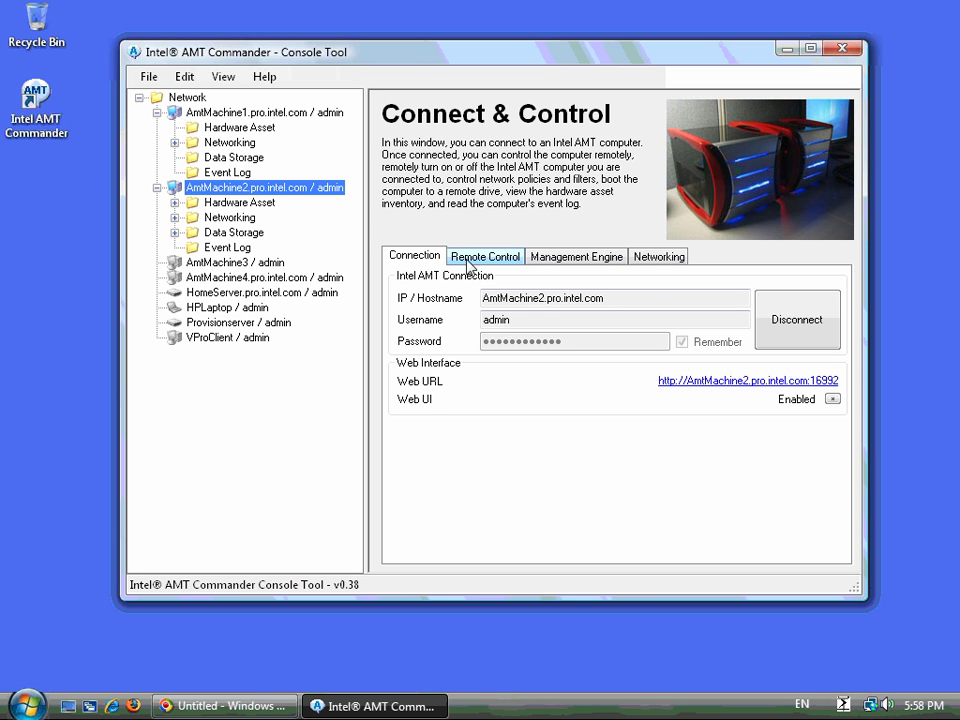
# - Inspect AmtMachine2's networking, including Advanced Settings' General Settings and Network Interfaces tabs
pyautogui.click(665, 257)
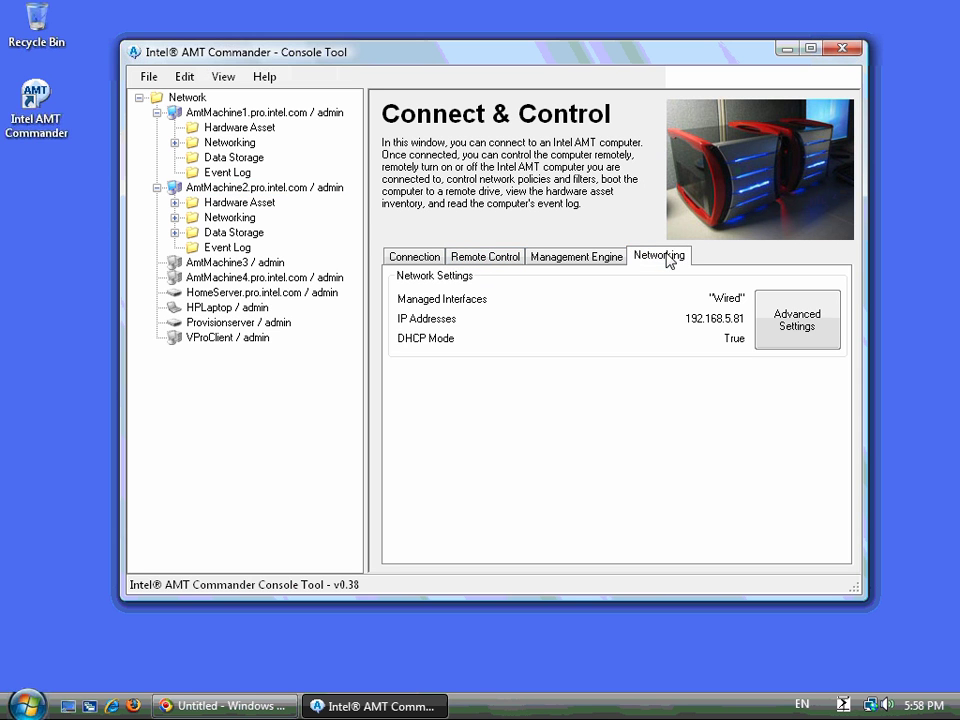
pyautogui.click(797, 318)
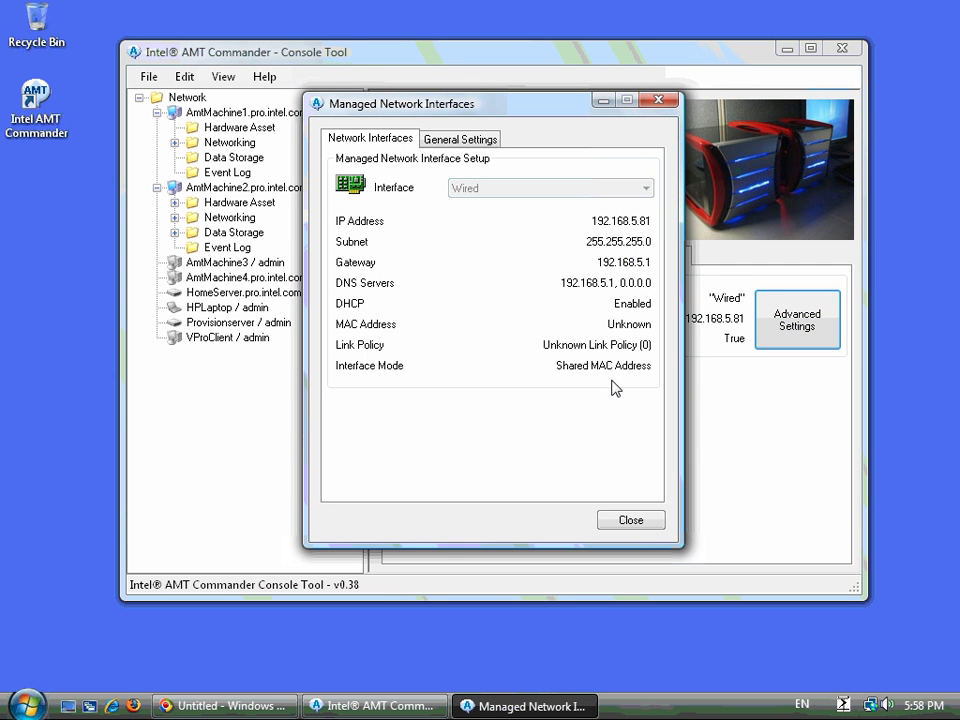
pyautogui.click(459, 143)
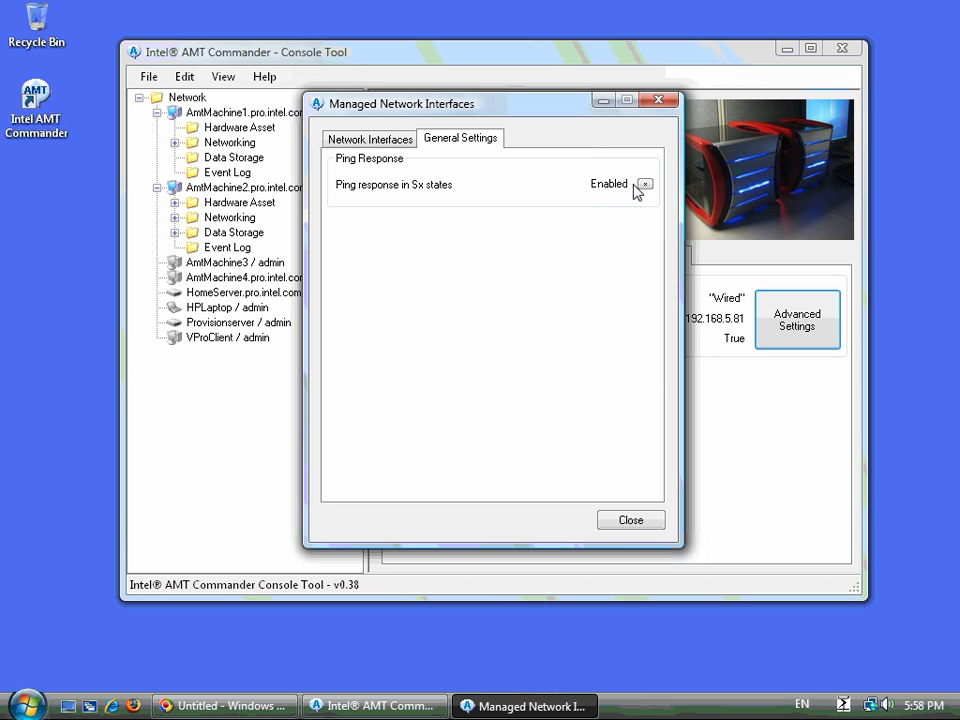
pyautogui.click(385, 142)
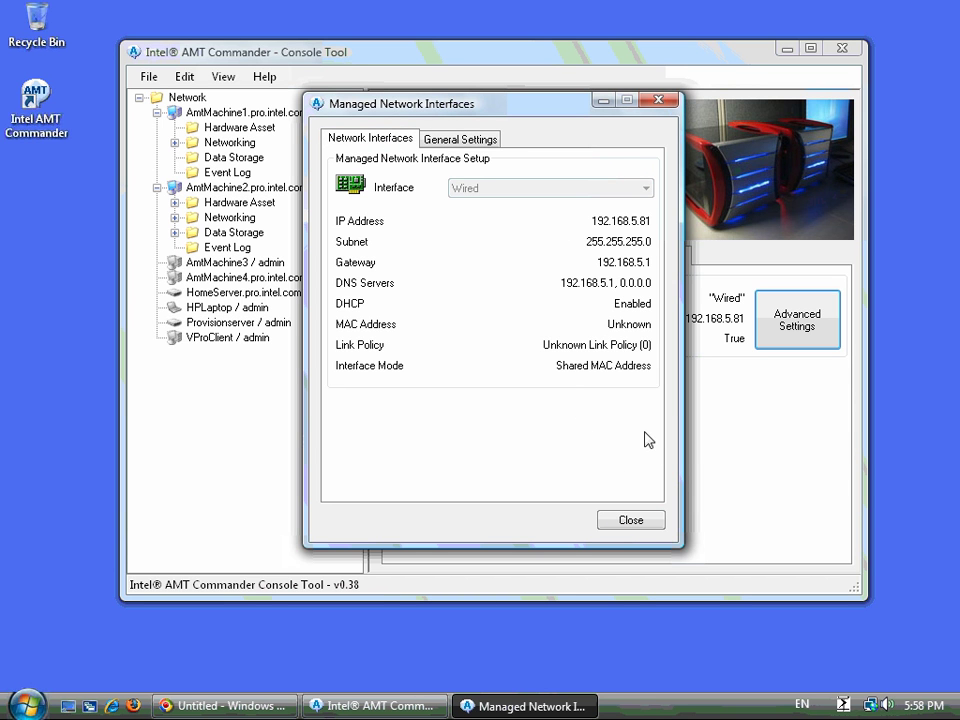
pyautogui.click(636, 521)
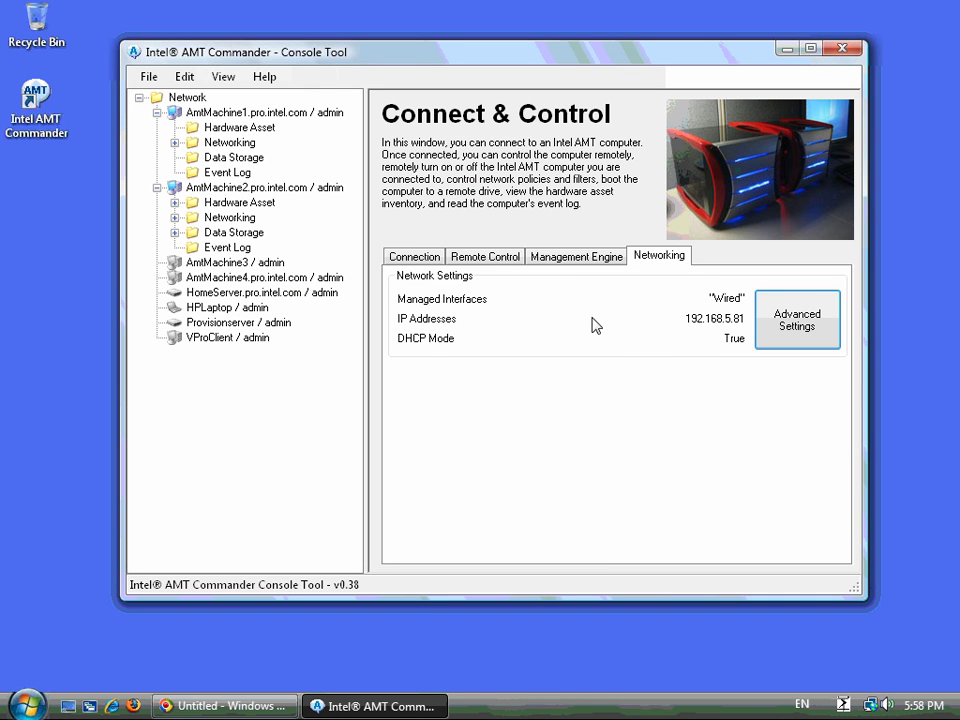
# - Check Management Engine details and power setting without changes, then view Remote Control options
pyautogui.click(561, 261)
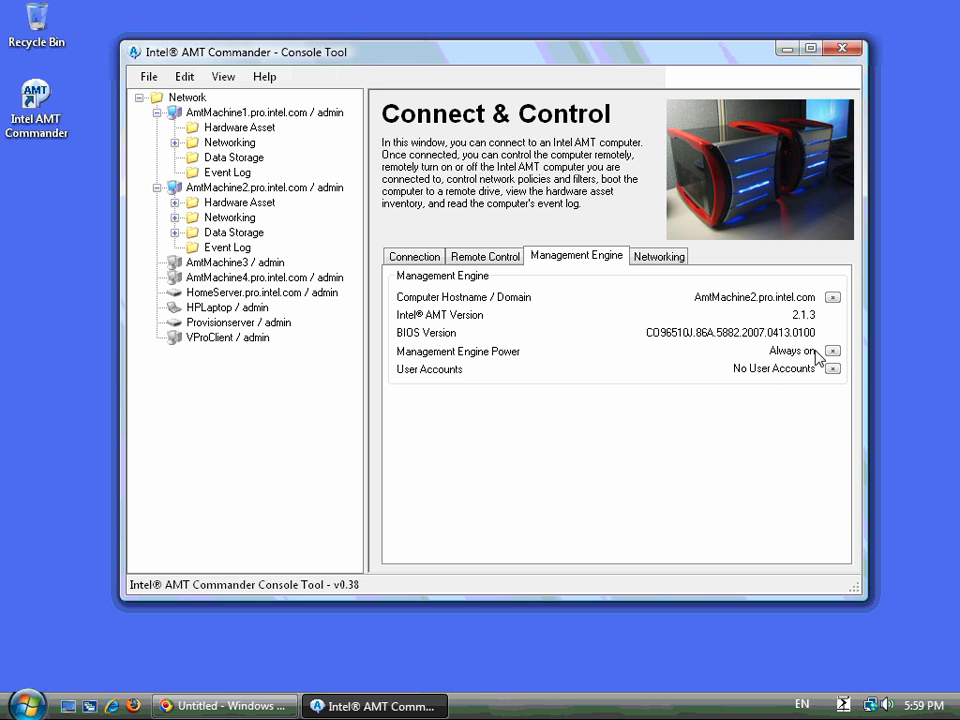
pyautogui.click(833, 352)
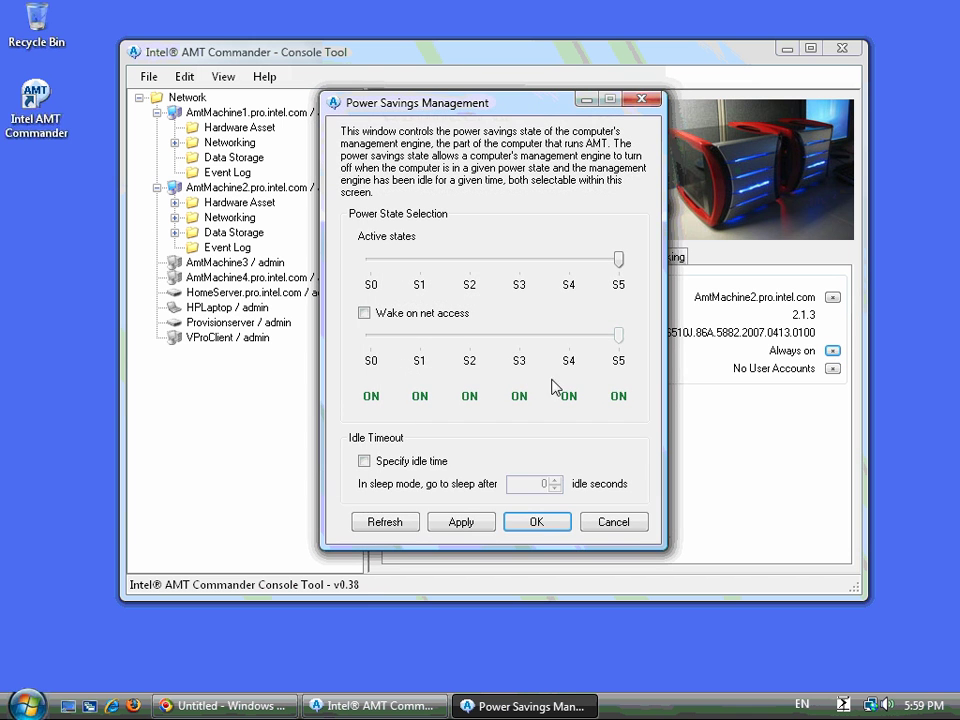
pyautogui.click(621, 531)
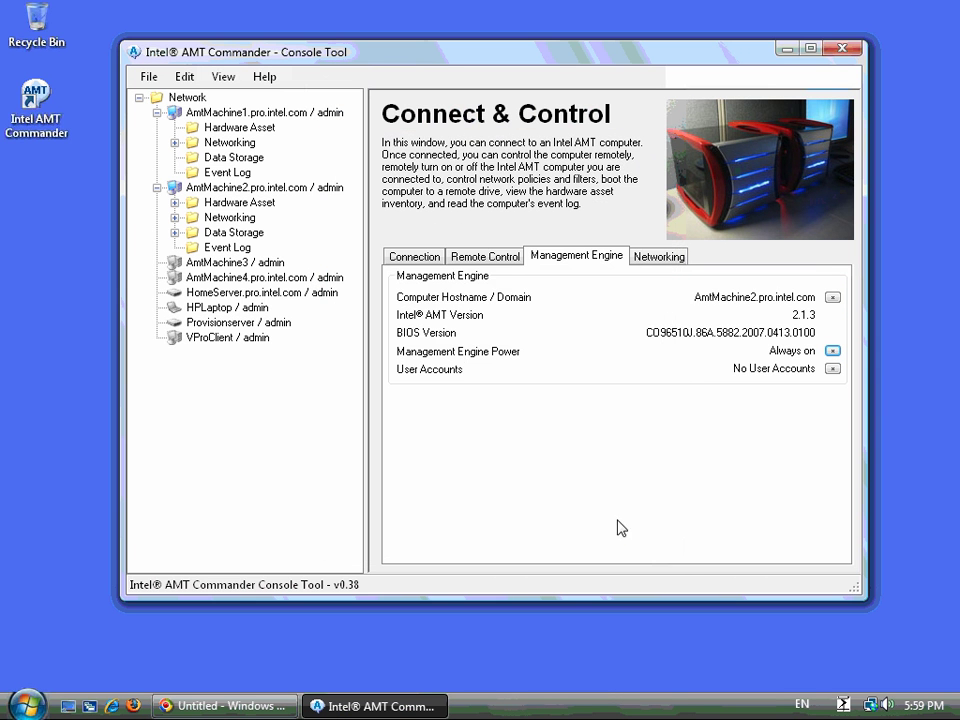
pyautogui.click(490, 263)
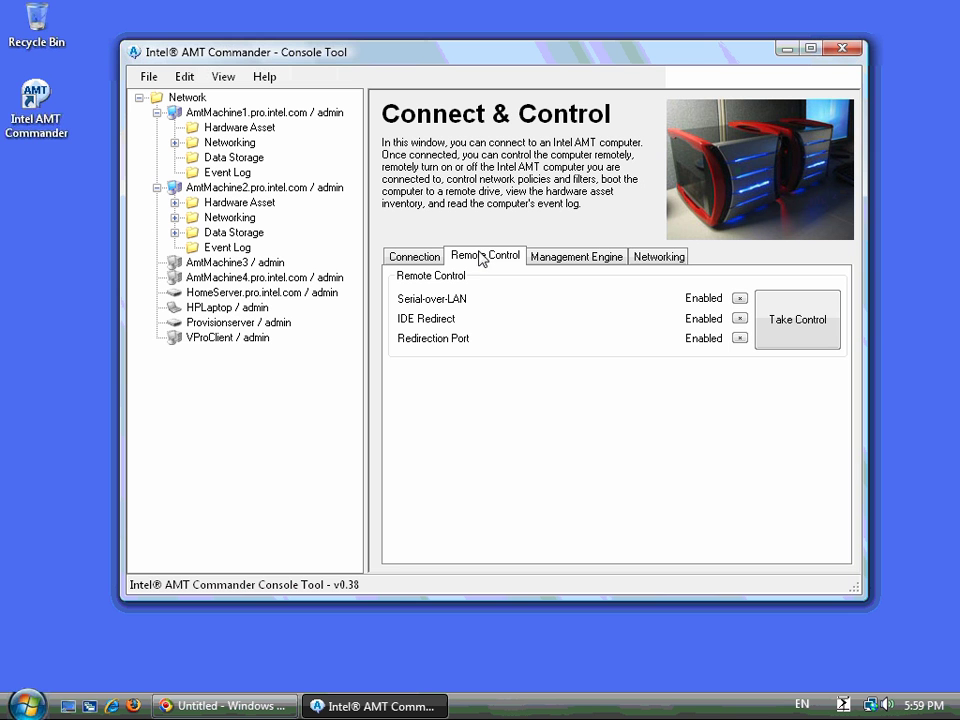
# - Take Control of AmtMachine2 in a Serial-over-LAN terminal and view the Remote Command menu
pyautogui.click(810, 321)
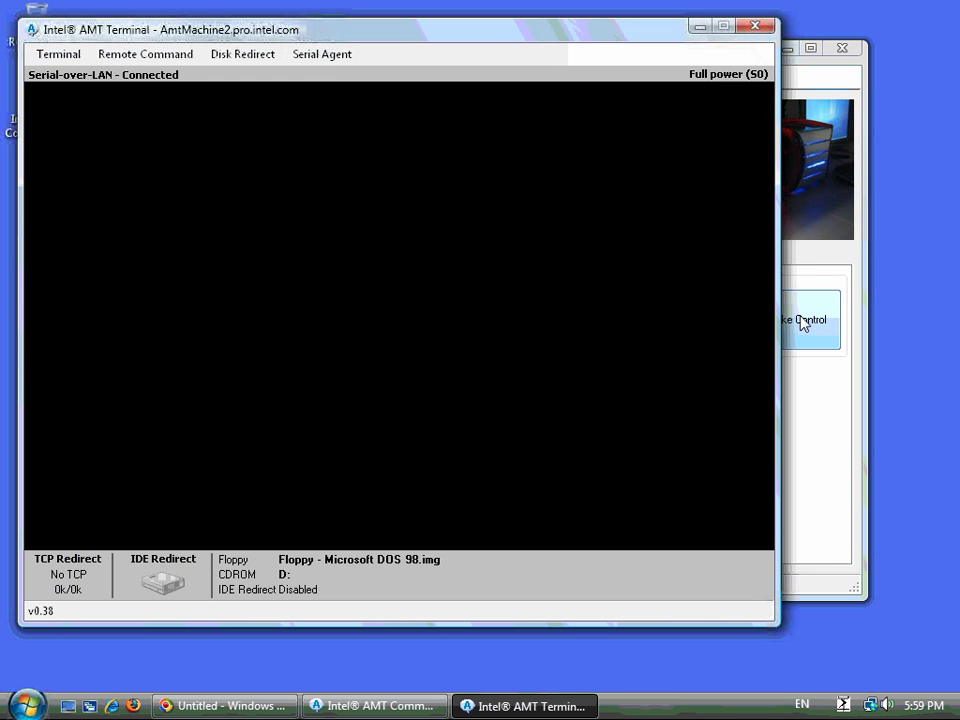
pyautogui.moveTo(381, 38); pyautogui.dragTo(411, 58)
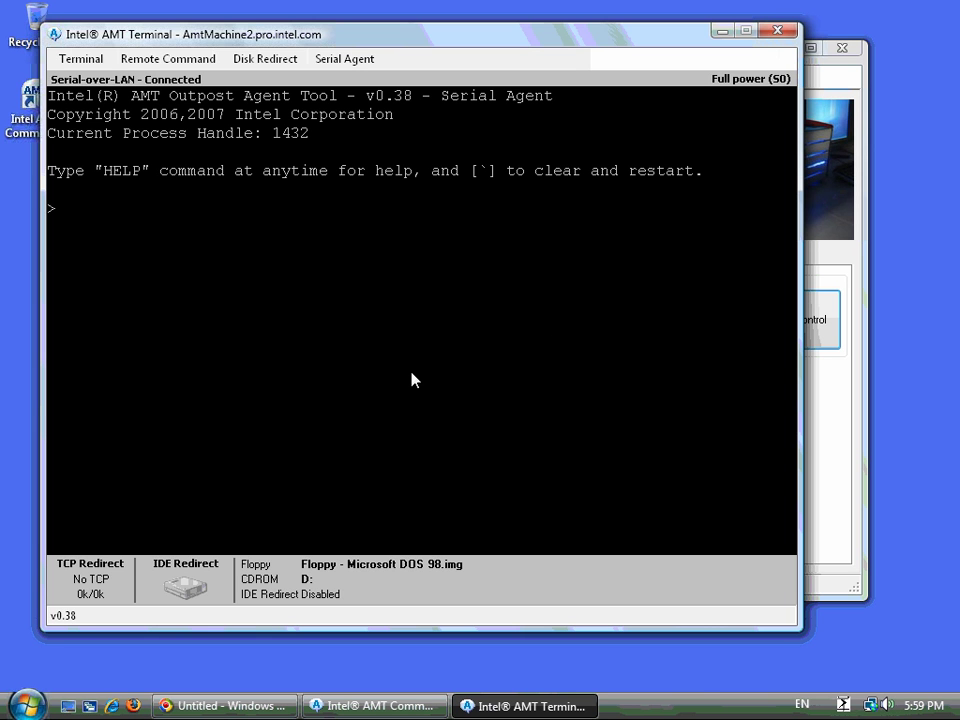
pyautogui.click(178, 60)
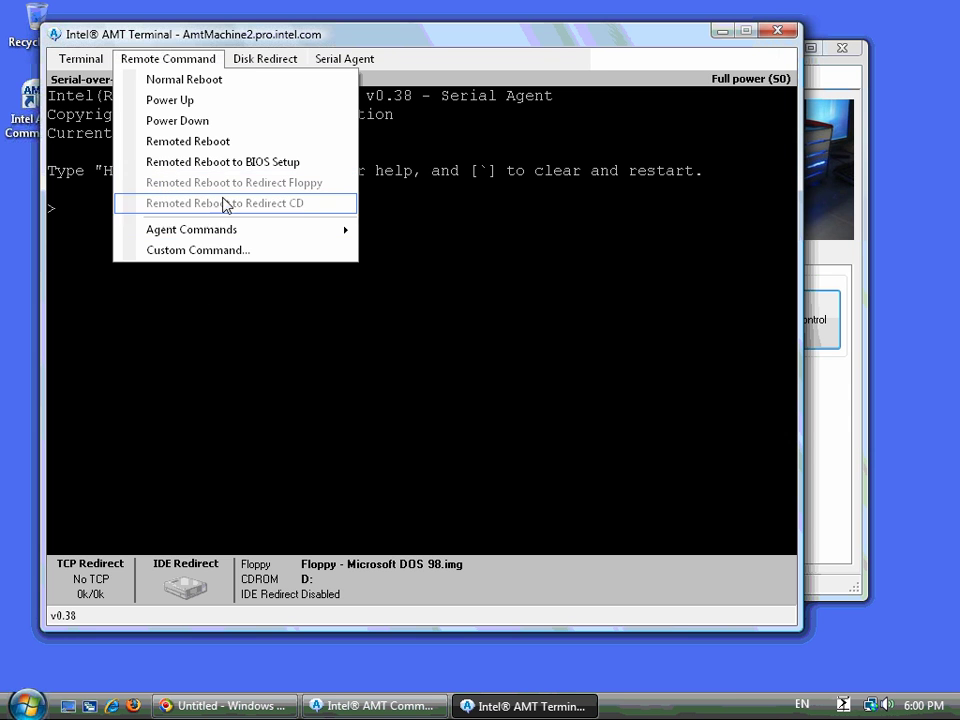
# - Check the Disk Redirect floppy and CDROM targets, then start IDE redirection
pyautogui.click(204, 62)
pyautogui.click(270, 60)
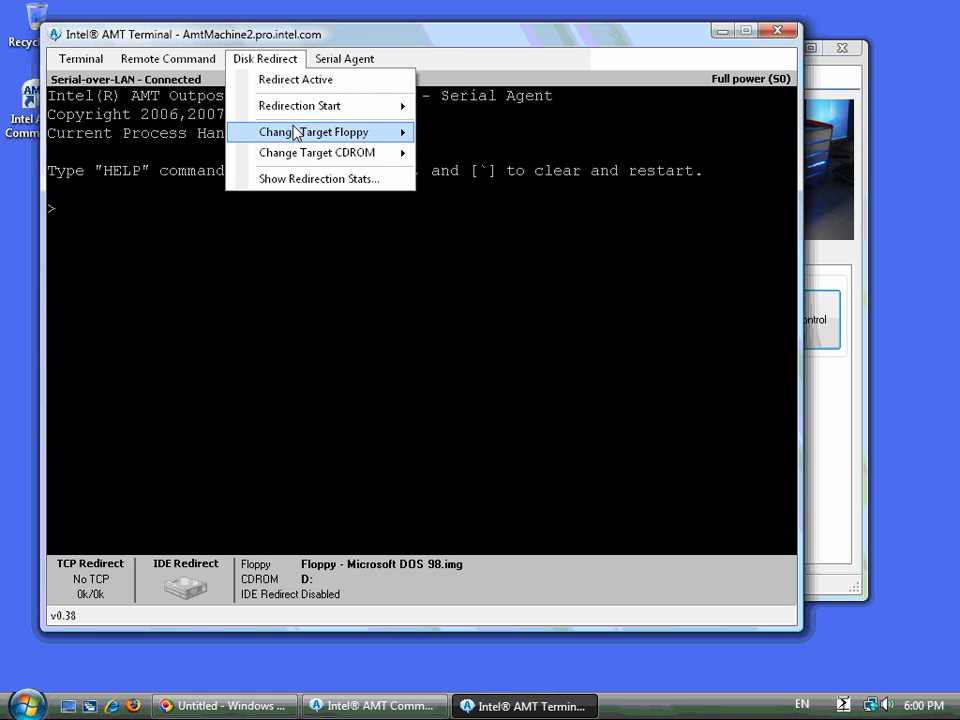
pyautogui.moveTo(297, 133)
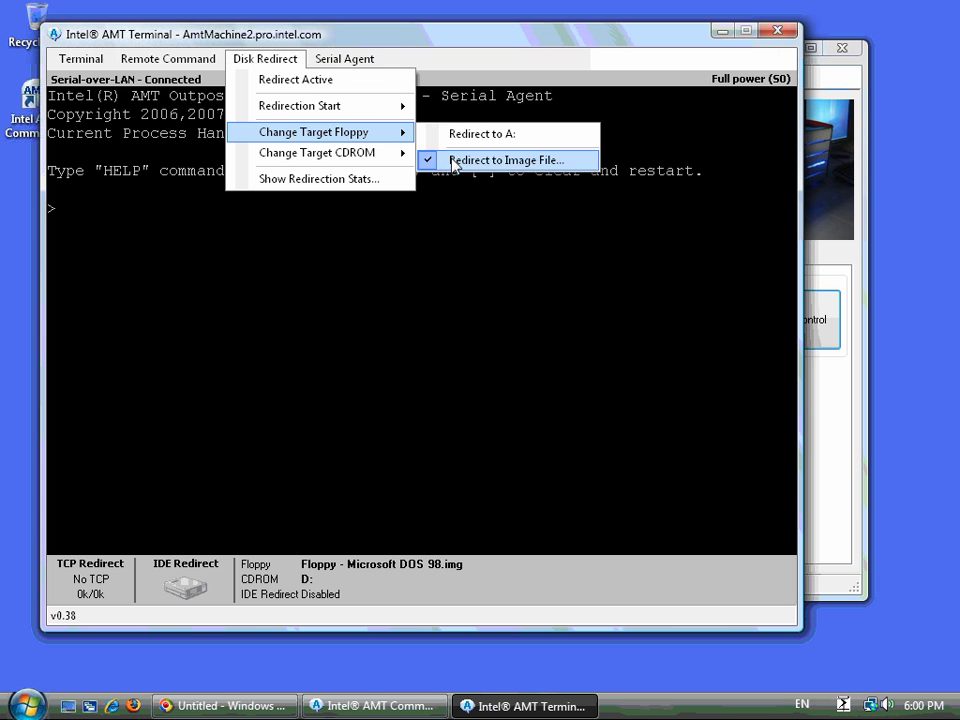
pyautogui.moveTo(384, 161)
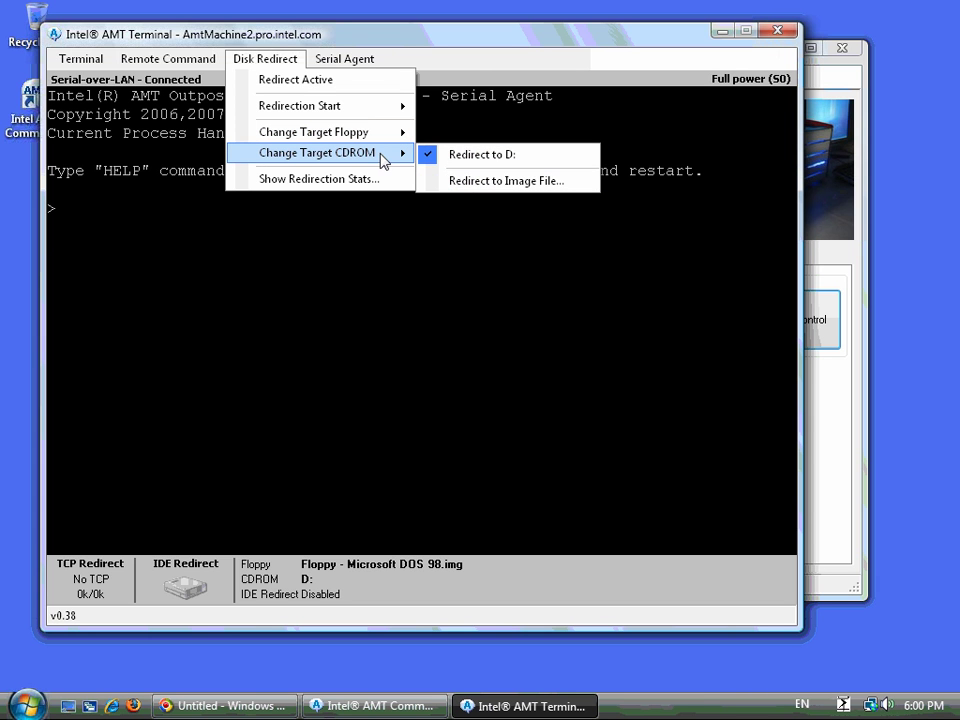
pyautogui.click(418, 268)
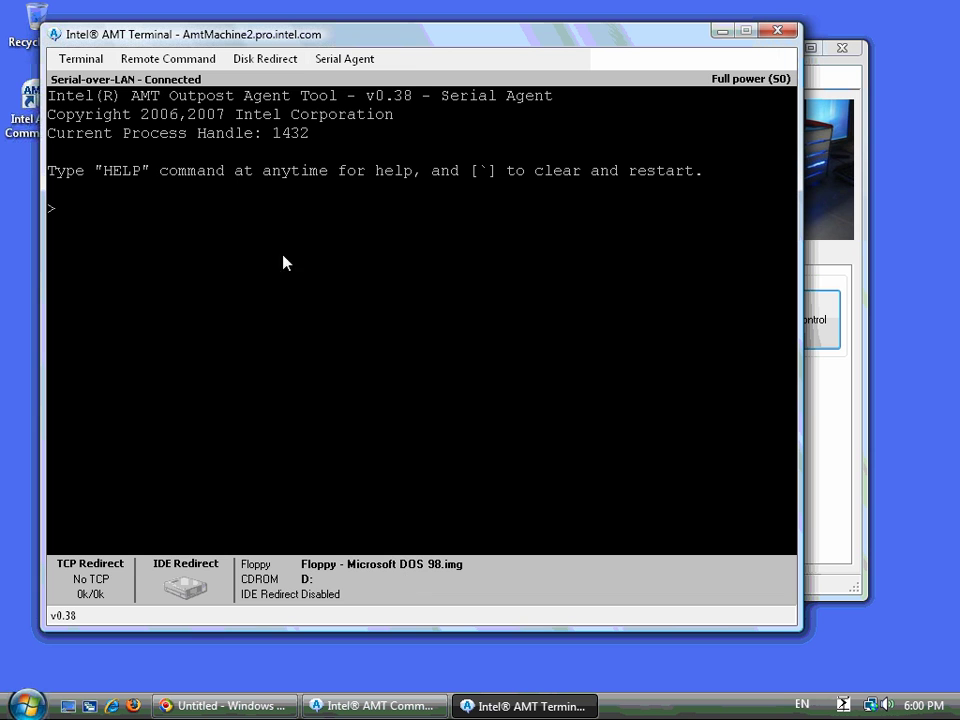
pyautogui.click(266, 60)
pyautogui.click(272, 82)
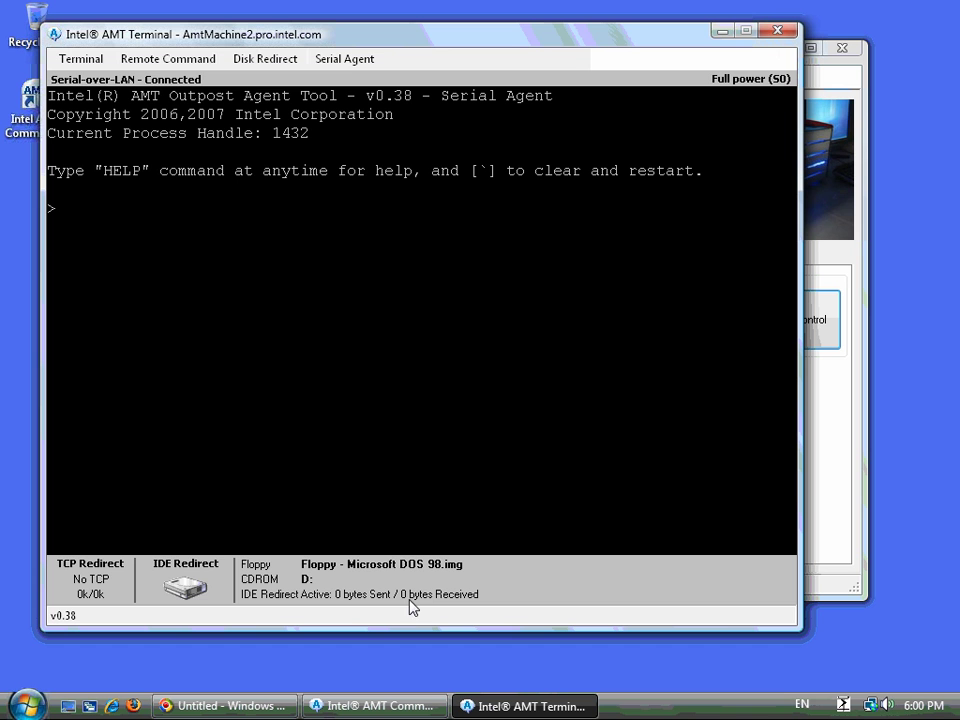
# - Browse the Remote Command menu's power commands and select an entry
pyautogui.click(167, 60)
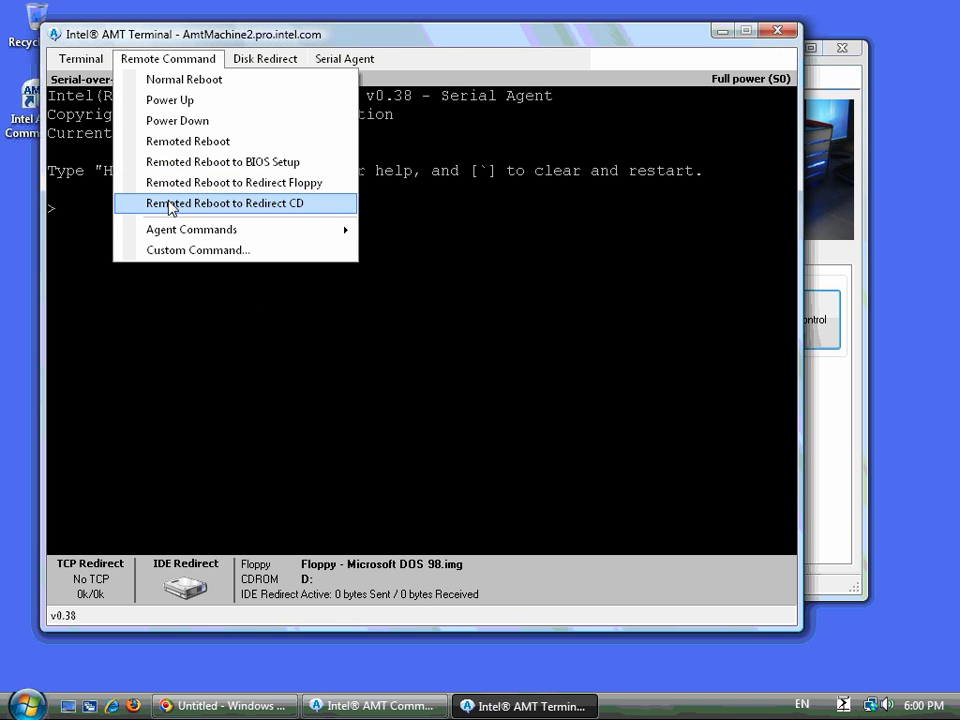
pyautogui.click(168, 328)
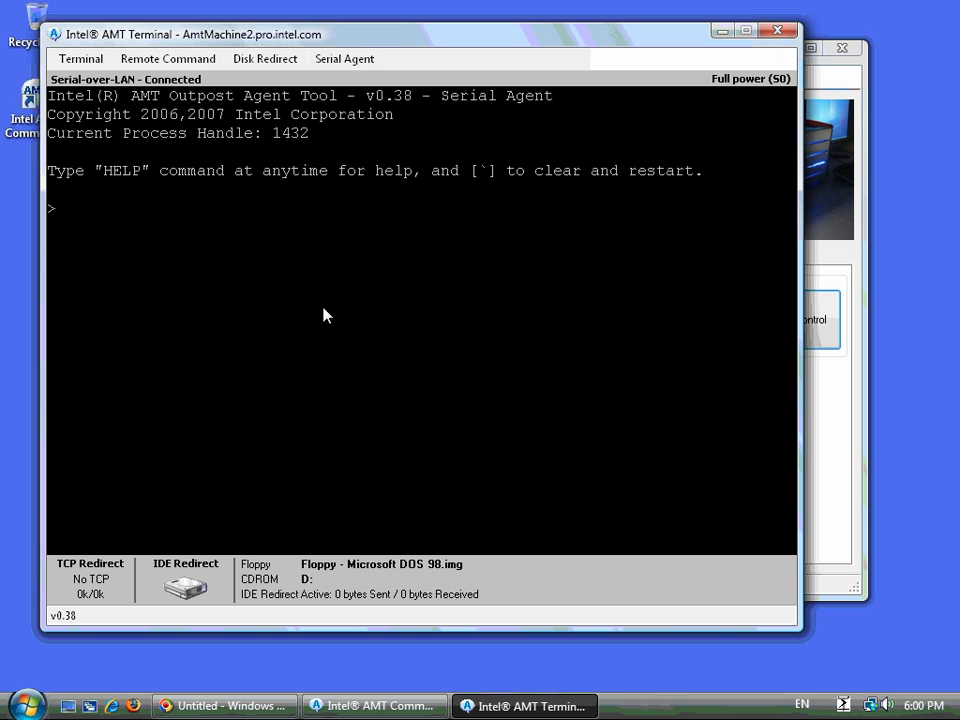
pyautogui.click(171, 64)
pyautogui.click(165, 249)
# - Wake the agent prompt, list its commands with help, and print the remote processes with ps
pyautogui.press('Return')
pyautogui.press('Return')
pyautogui.press('Return')
pyautogui.write('help')
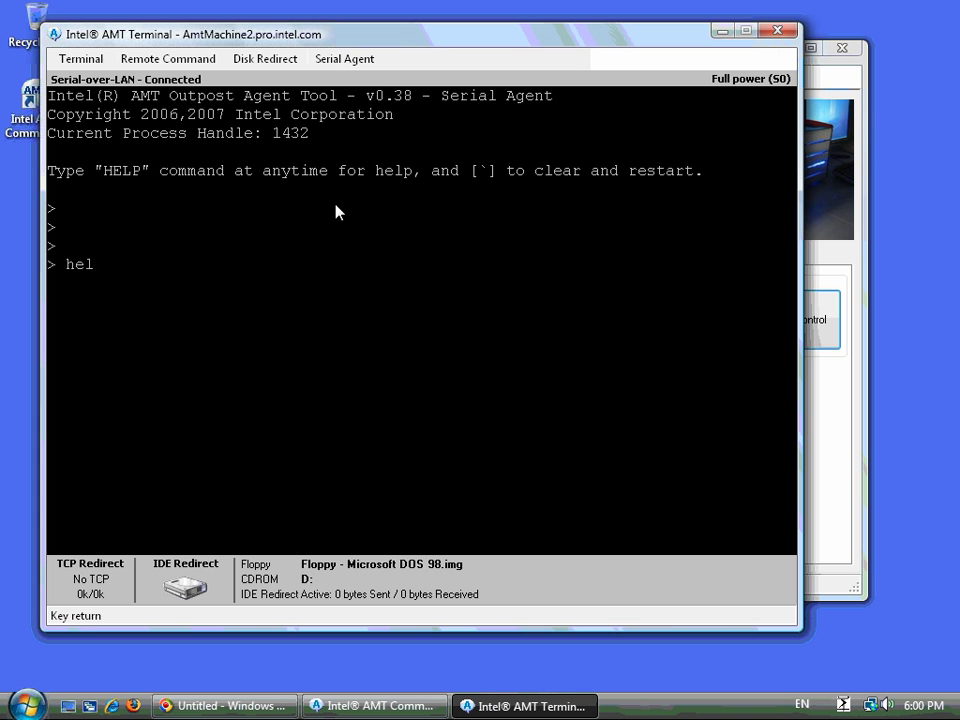
pyautogui.press('Return')
pyautogui.write('ps')
pyautogui.press('Return')
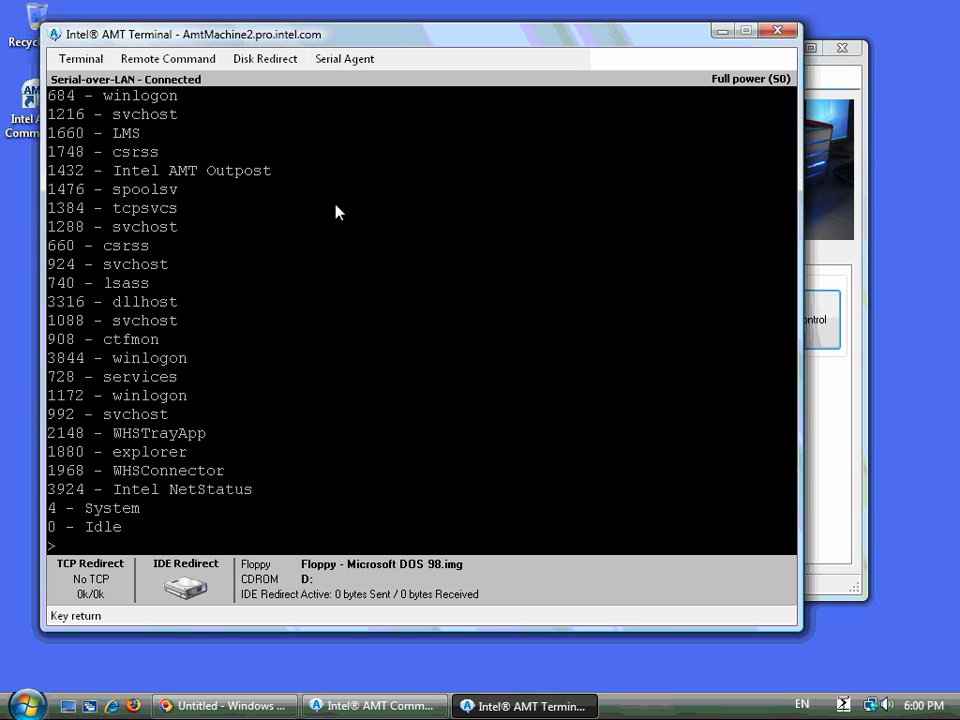
# - Launch Notepad remotely with exec notepad, then kill it as process 3720
pyautogui.write('exec notepad')
pyautogui.press('Return')
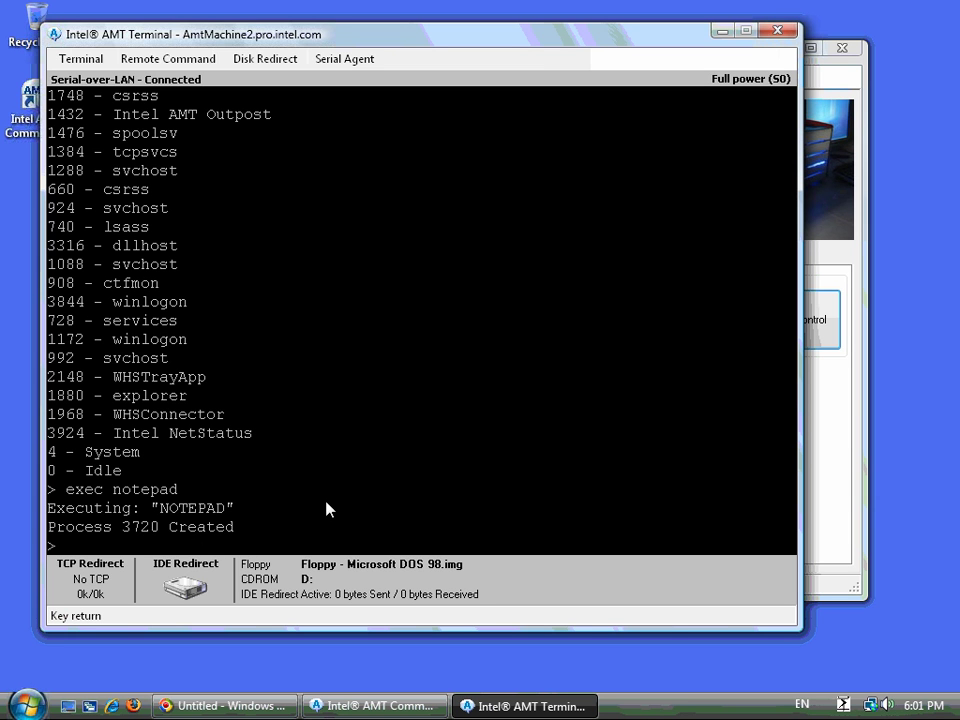
pyautogui.write('kill 3720')
pyautogui.press('Return')
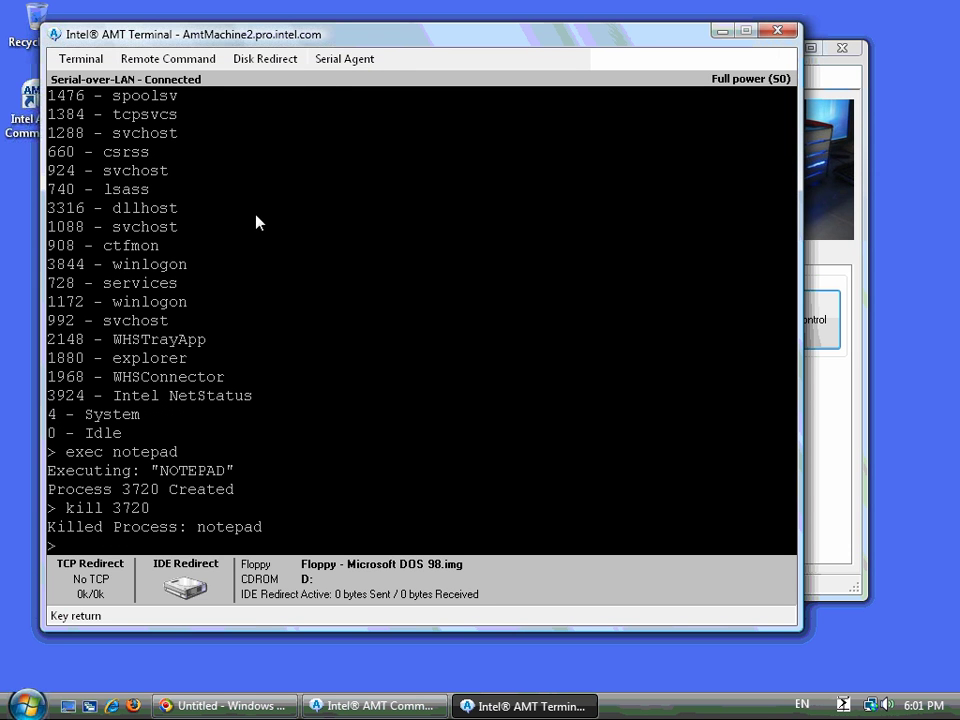
pyautogui.click(344, 60)
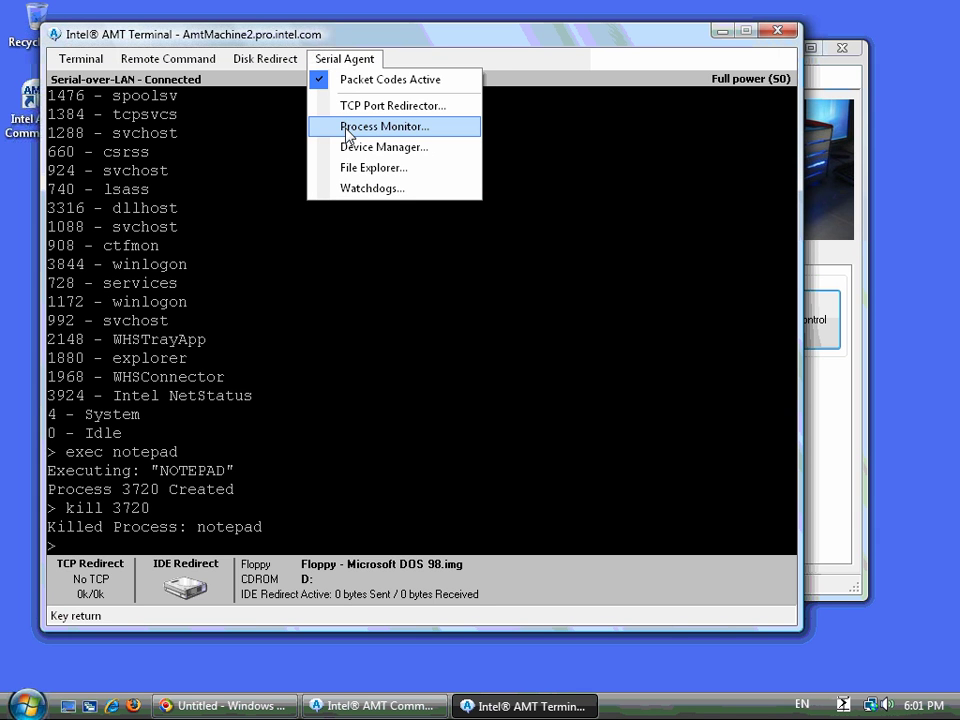
# - Start winmine on the remote machine from the Process Monitor
pyautogui.click(348, 127)
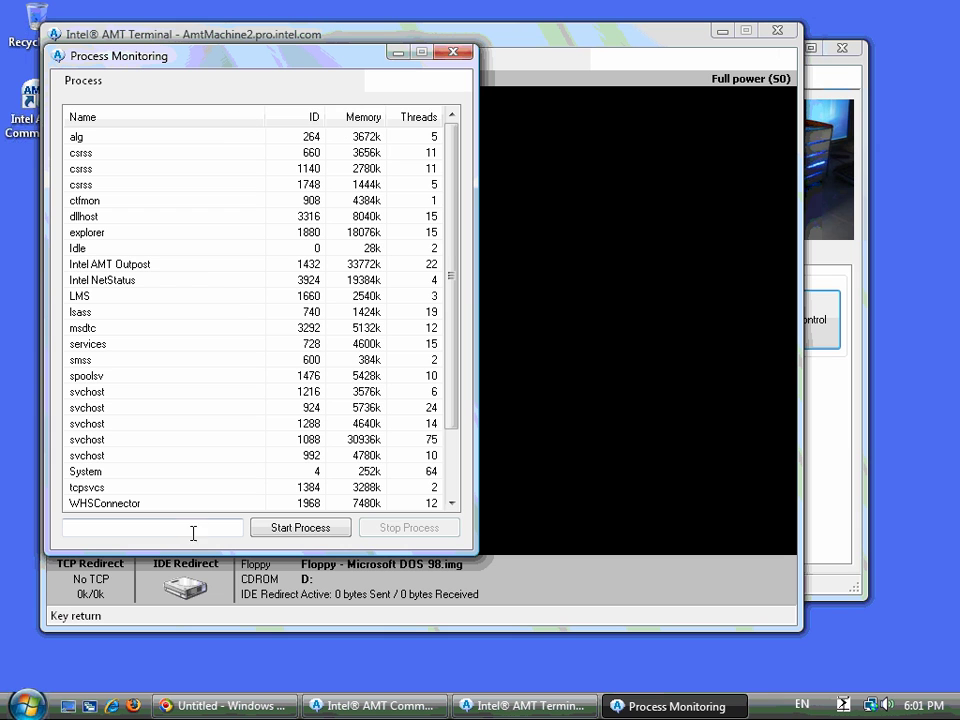
pyautogui.click(180, 526)
pyautogui.write('winmine')
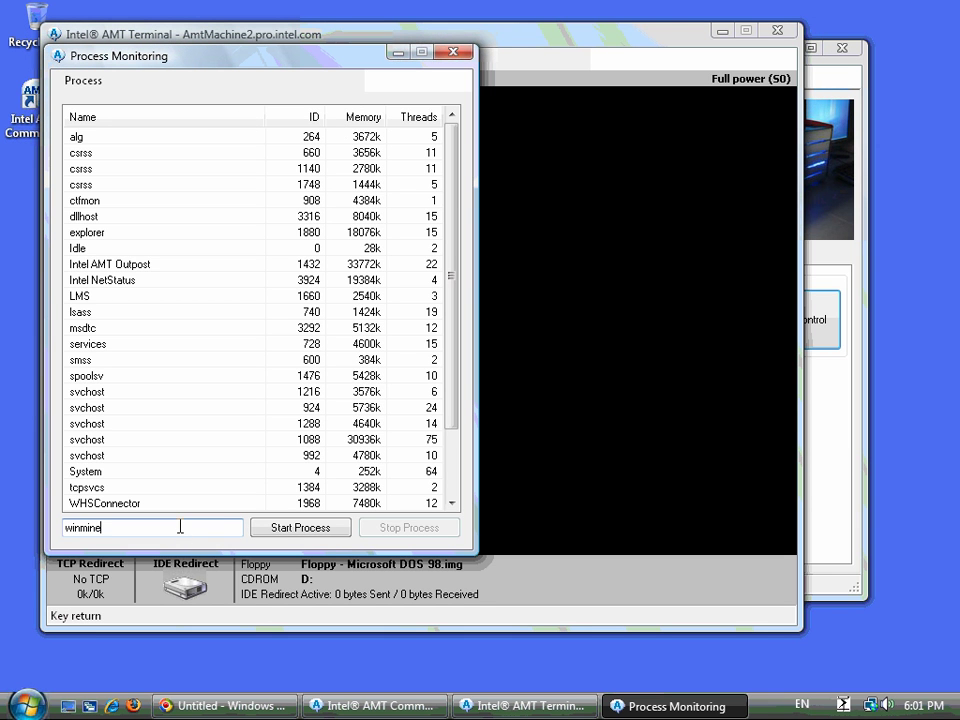
pyautogui.click(281, 530)
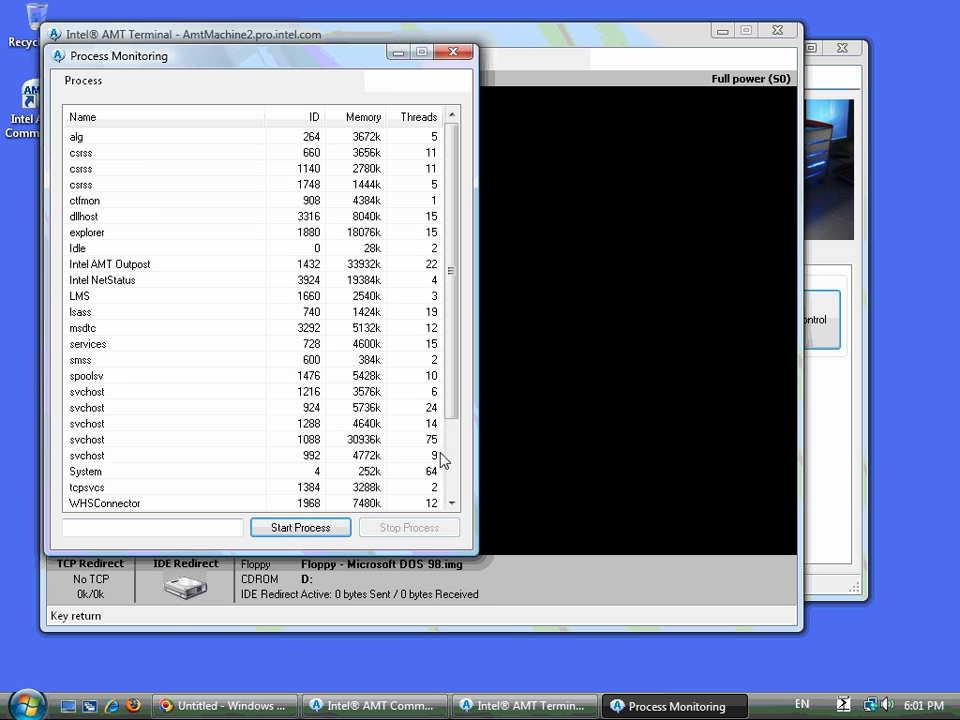
# - Stop the winmine process, close the Process Monitor, and open the Remote Device Manager
pyautogui.click(450, 448)
pyautogui.click(117, 489)
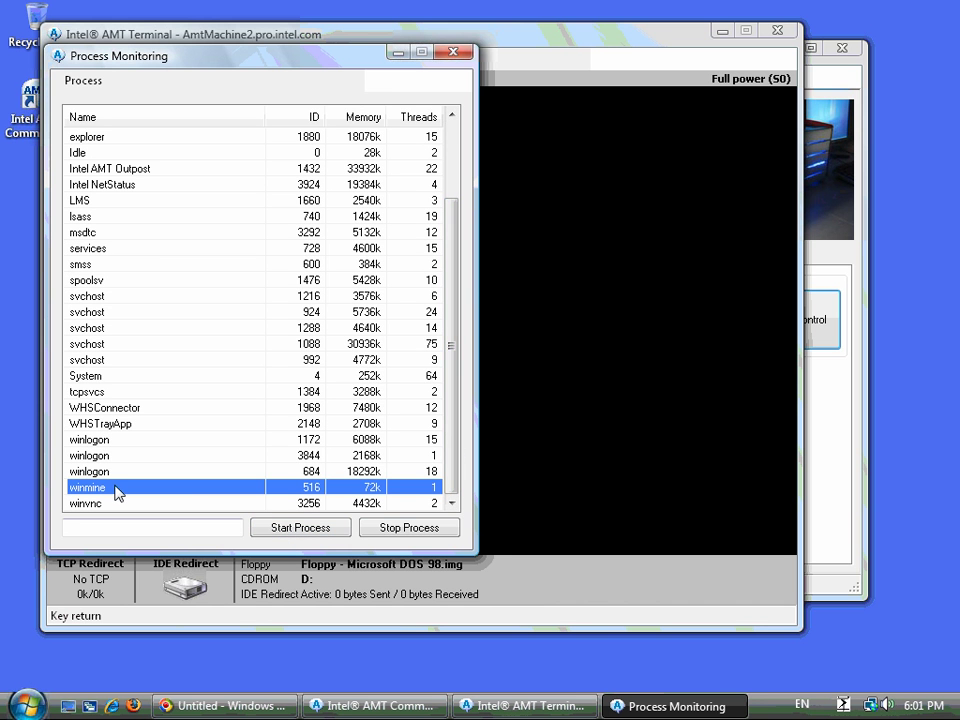
pyautogui.click(386, 530)
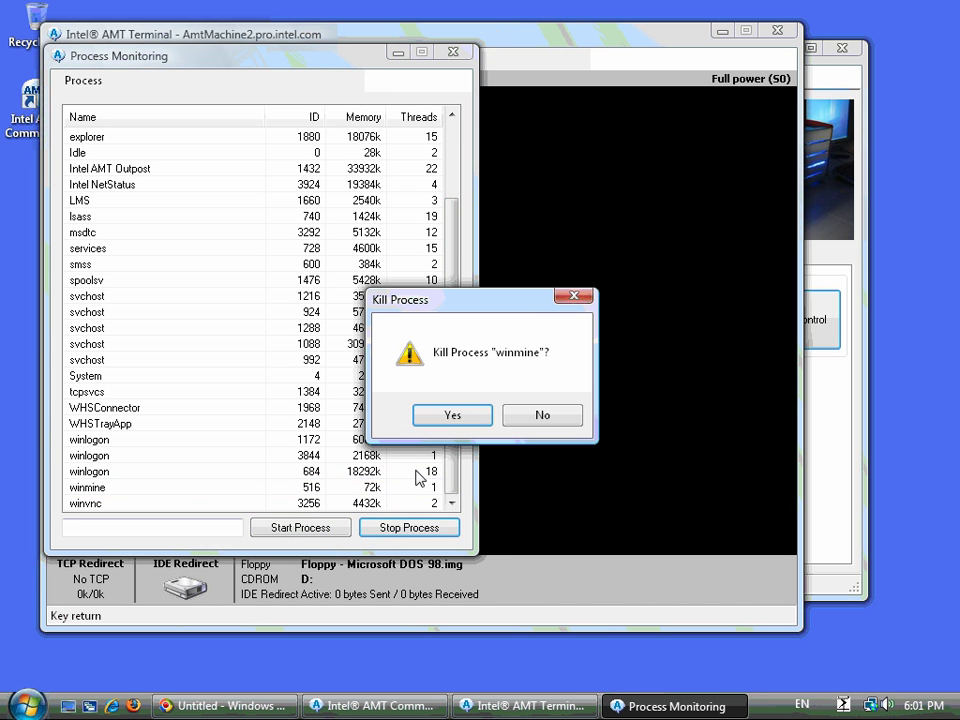
pyautogui.click(451, 418)
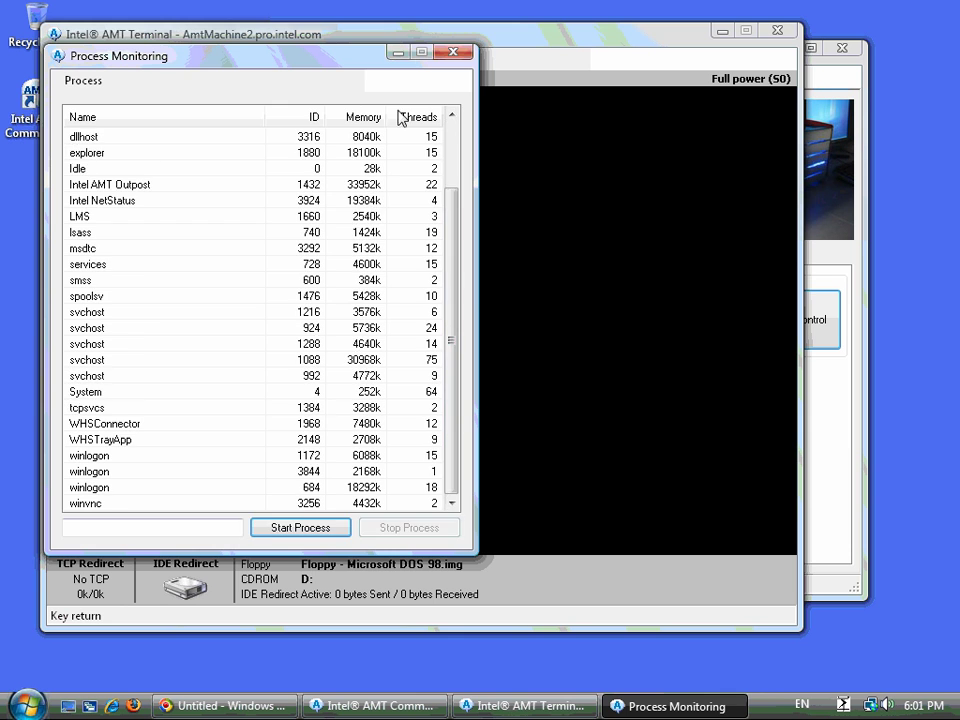
pyautogui.click(455, 53)
pyautogui.click(344, 58)
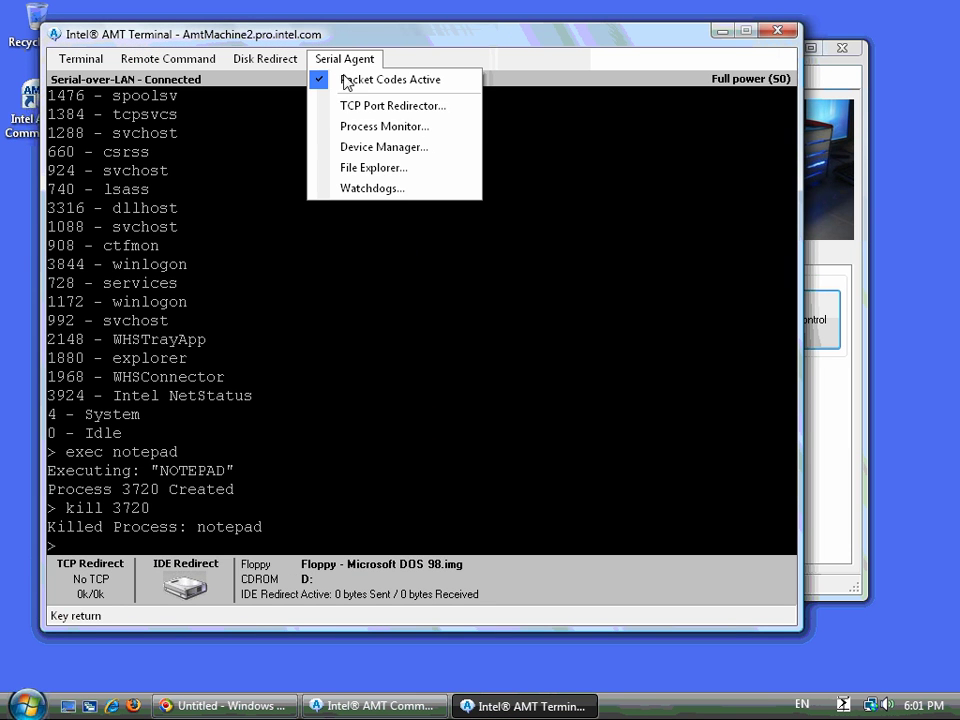
pyautogui.click(352, 146)
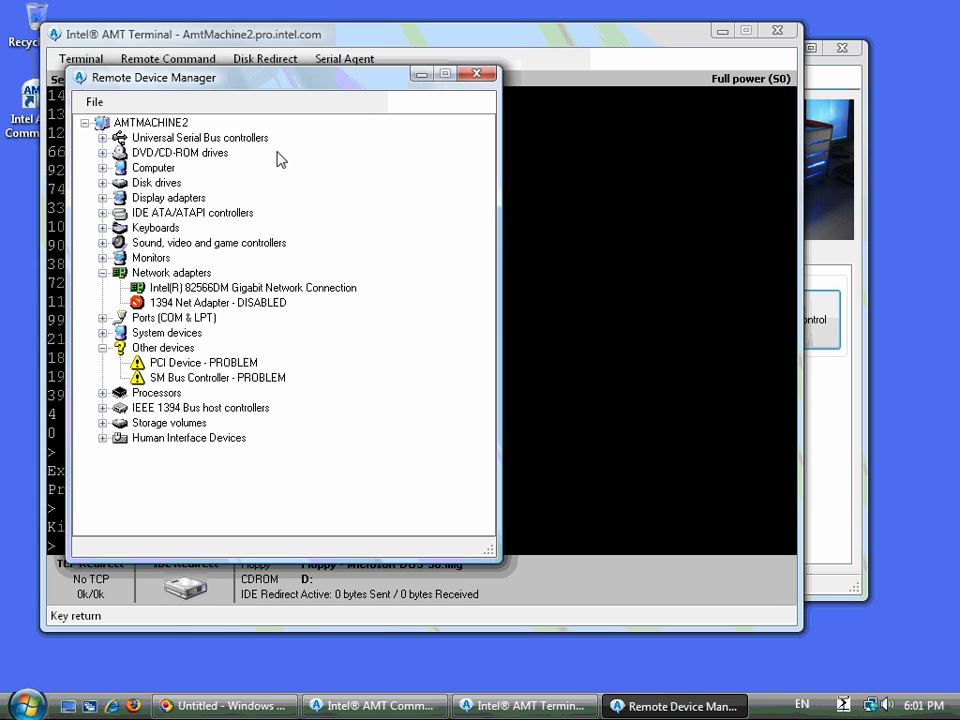
# - Leave the Intel 82566DM adapter unchanged and close the Remote Device Manager
pyautogui.click(244, 289)
pyautogui.rightClick(244, 289)
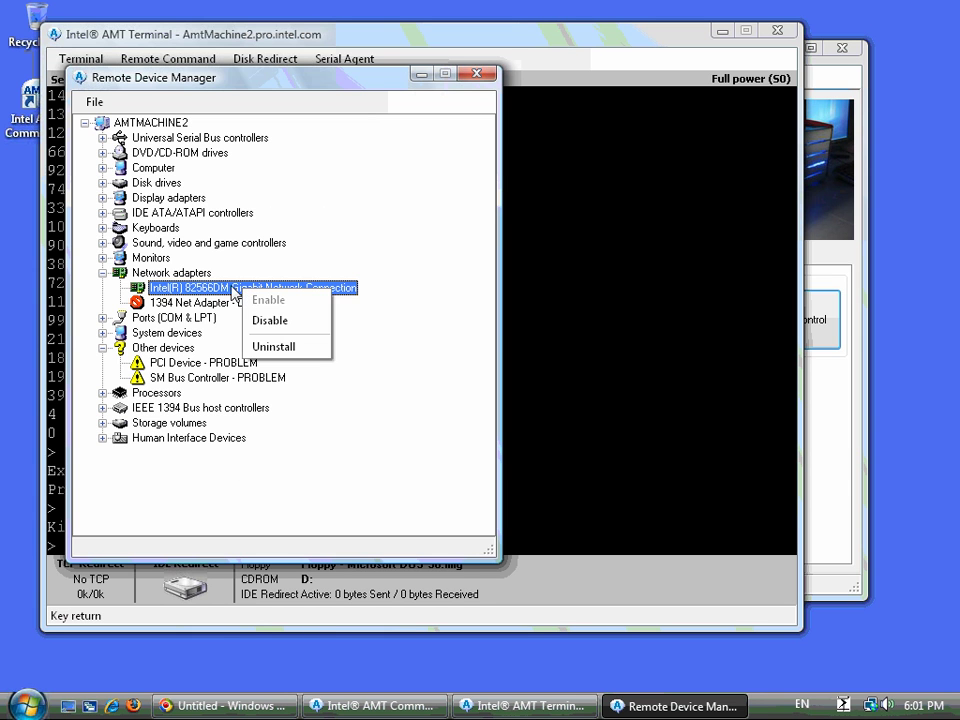
pyautogui.press('Escape')
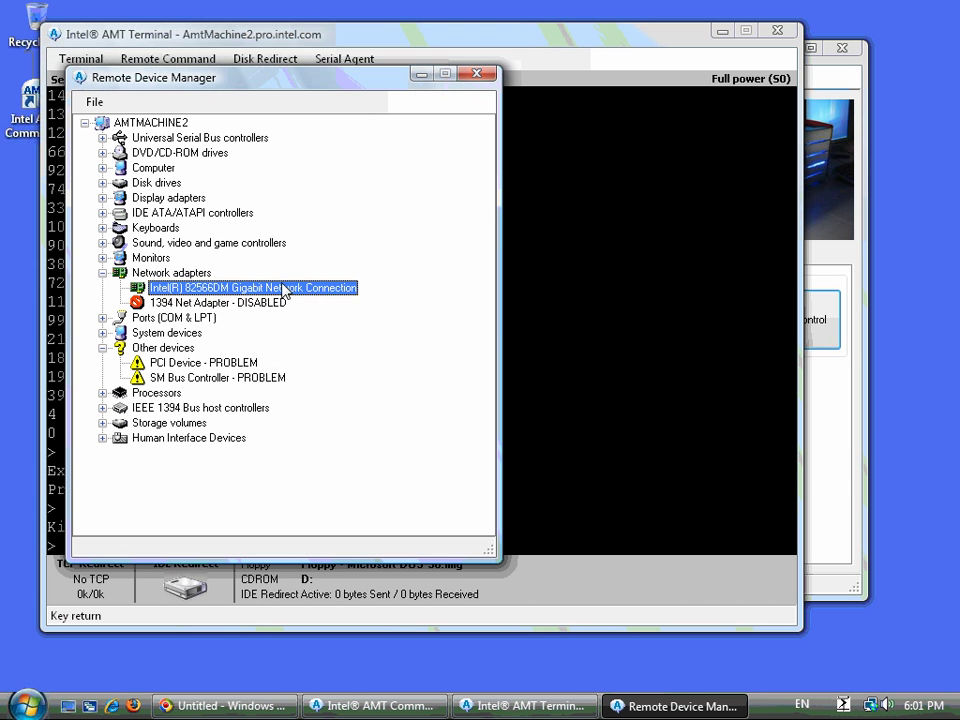
pyautogui.click(478, 73)
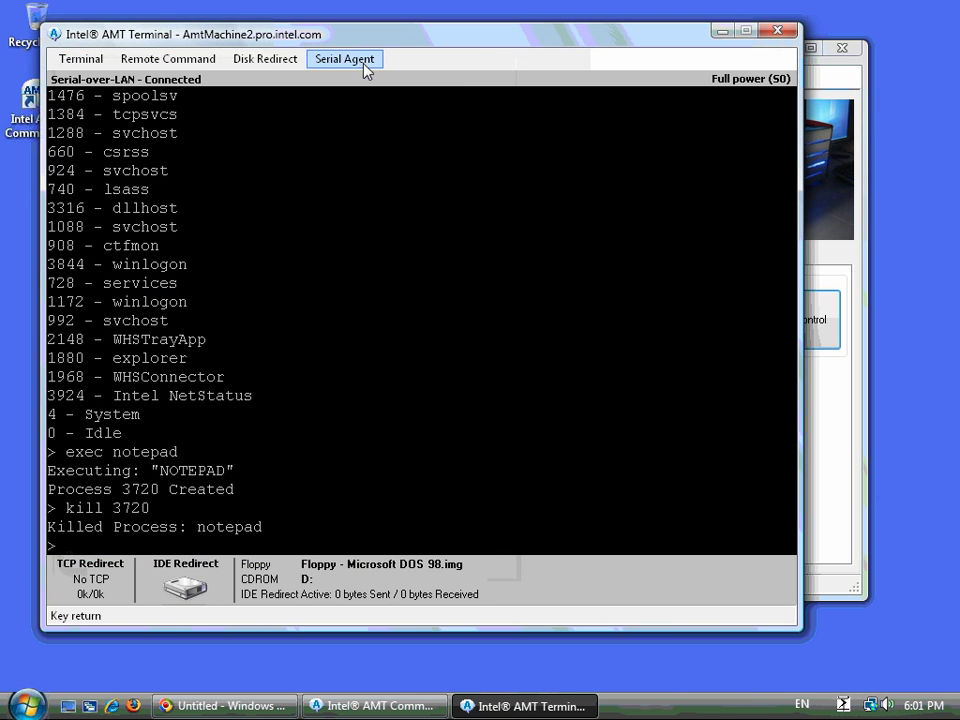
pyautogui.click(363, 63)
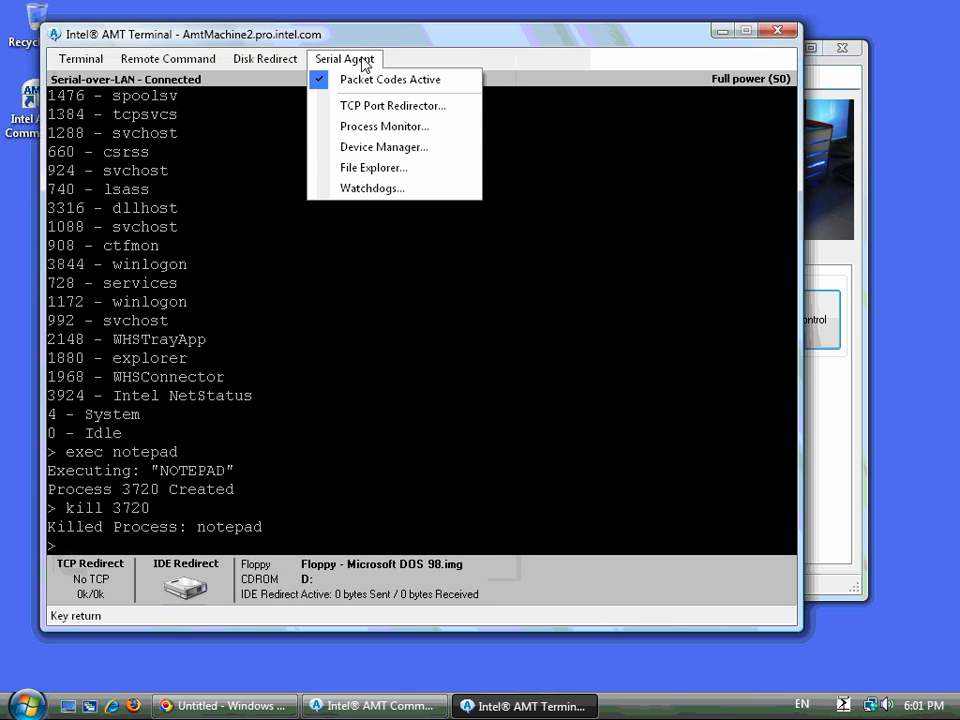
pyautogui.click(367, 167)
pyautogui.click(106, 151)
pyautogui.click(152, 169)
pyautogui.doubleClick(152, 170)
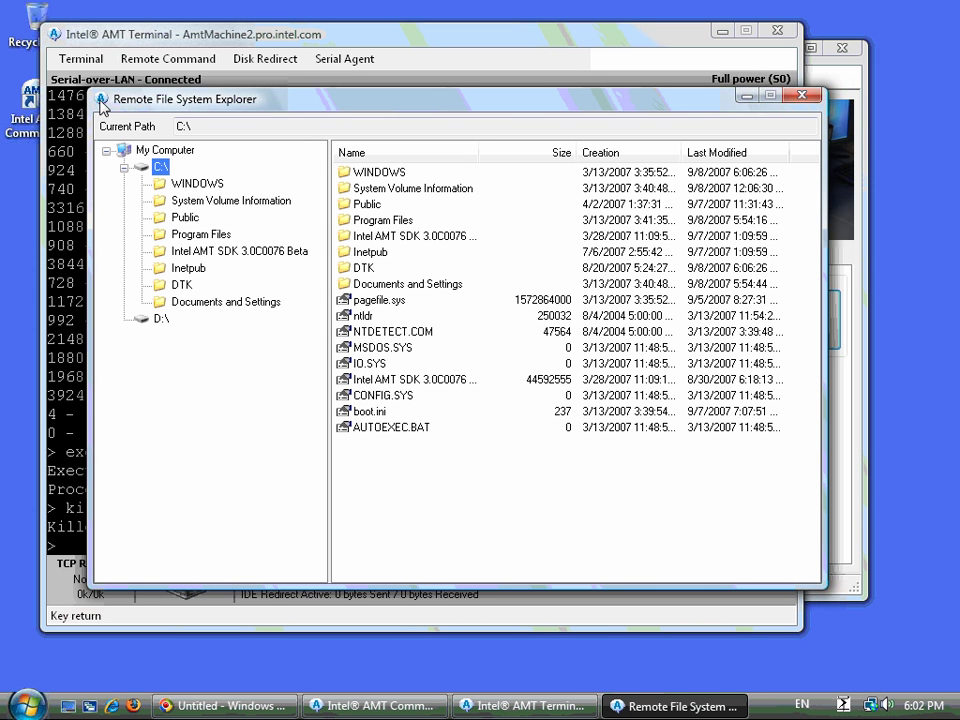
pyautogui.click(801, 95)
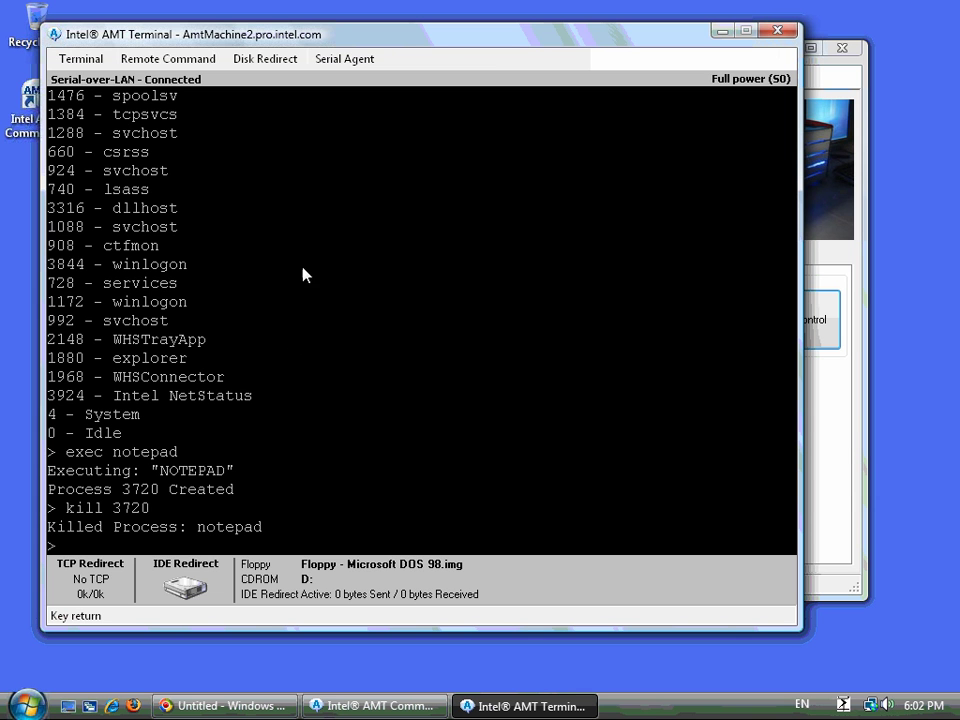
pyautogui.press('Return')
pyautogui.press('Return')
pyautogui.press('Return')
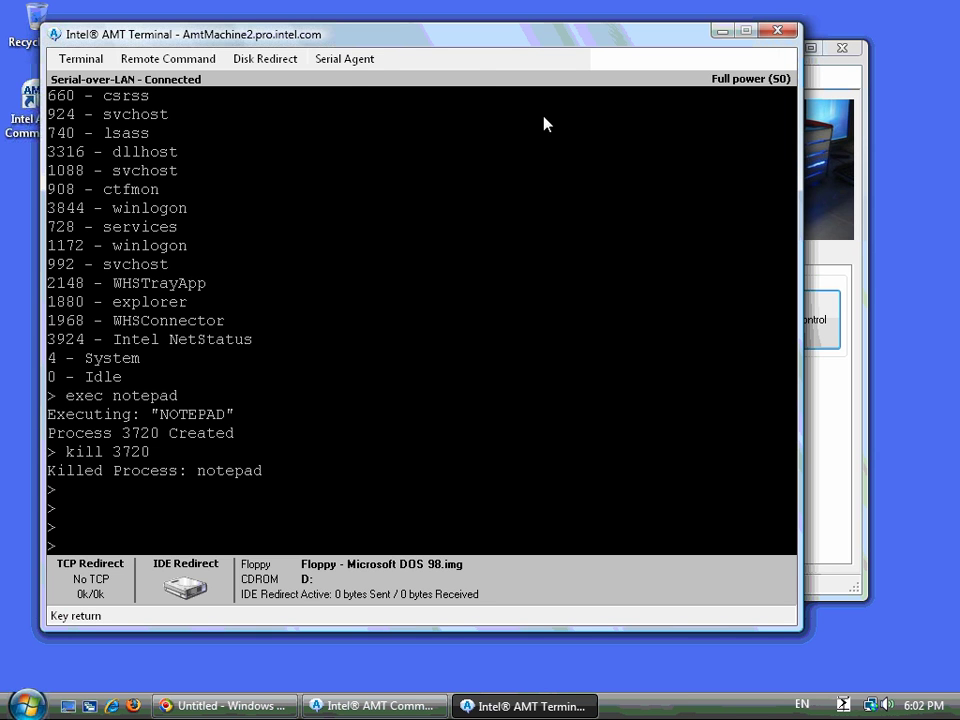
# - Review the TCP Port Redirector port list, then launch UltraVNC Viewer from the Start menu
pyautogui.click(341, 62)
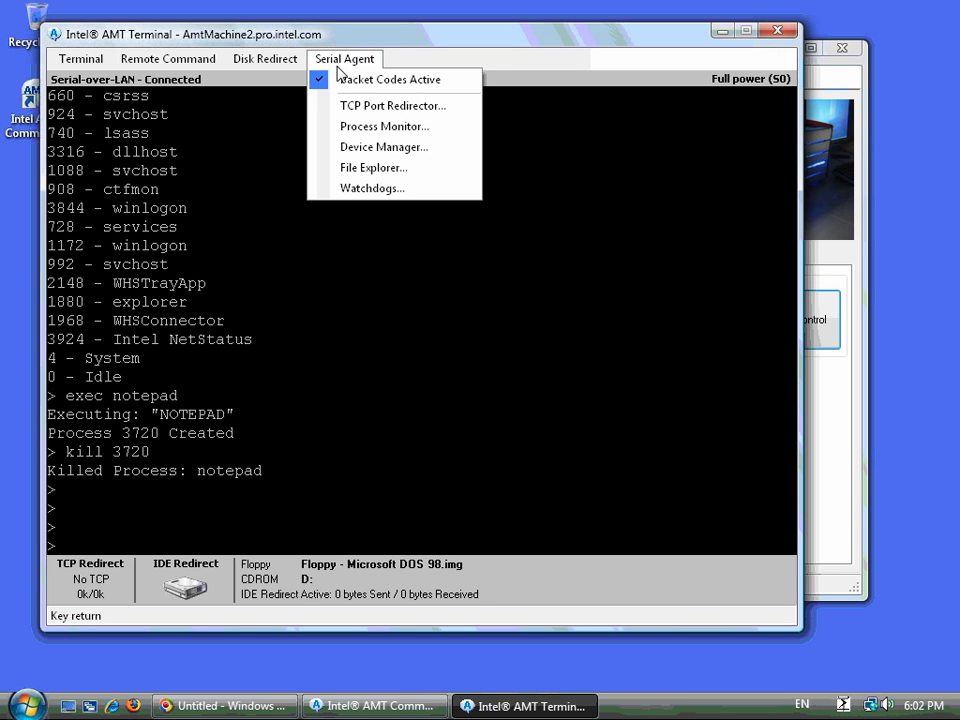
pyautogui.click(350, 108)
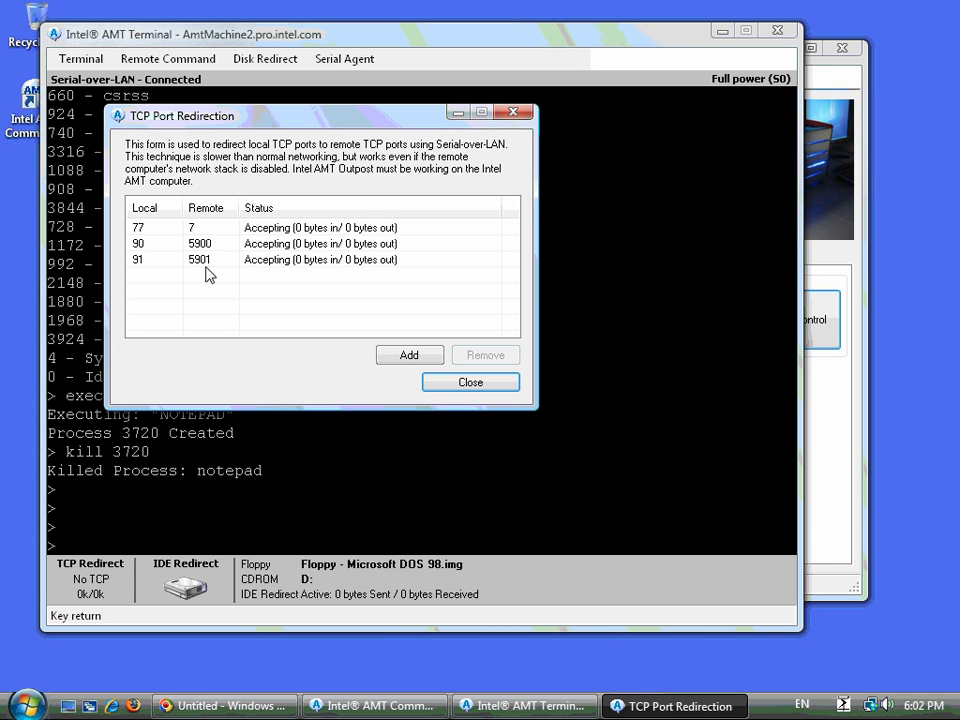
pyautogui.click(472, 384)
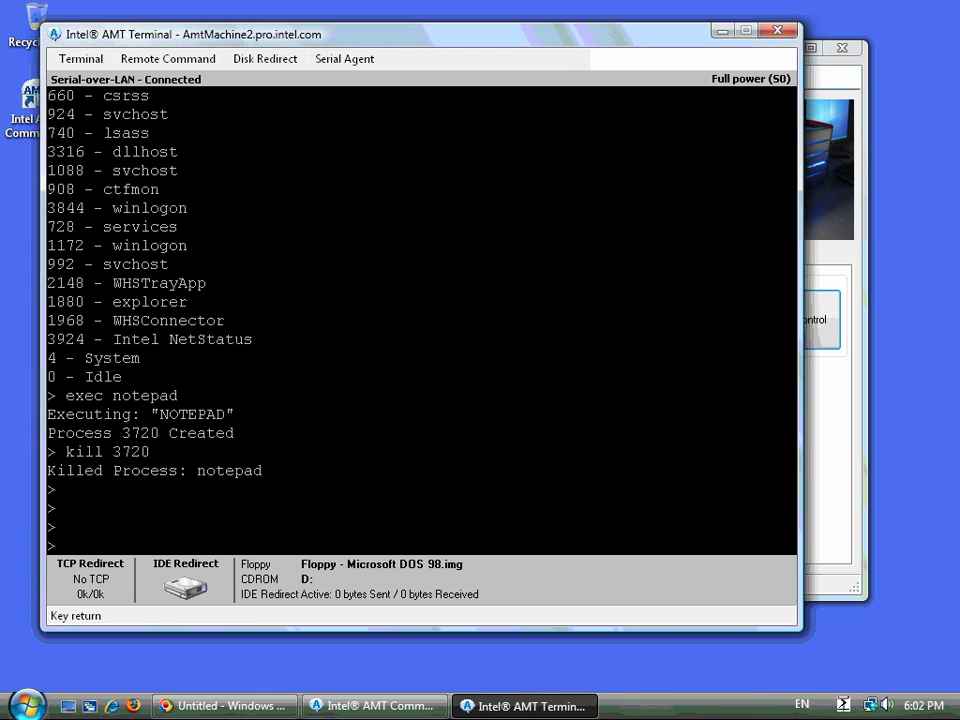
pyautogui.press('super')
pyautogui.click(60, 280)
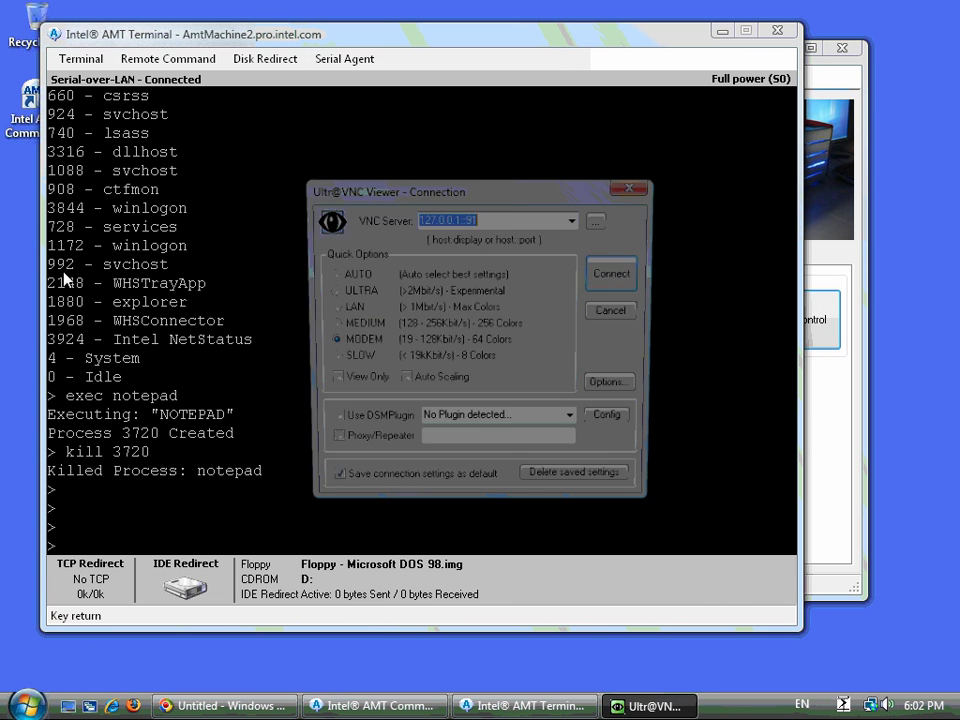
# - Connect to 127.0.0.1::91 with the VNC password and maximize the remote desktop window
pyautogui.click(598, 285)
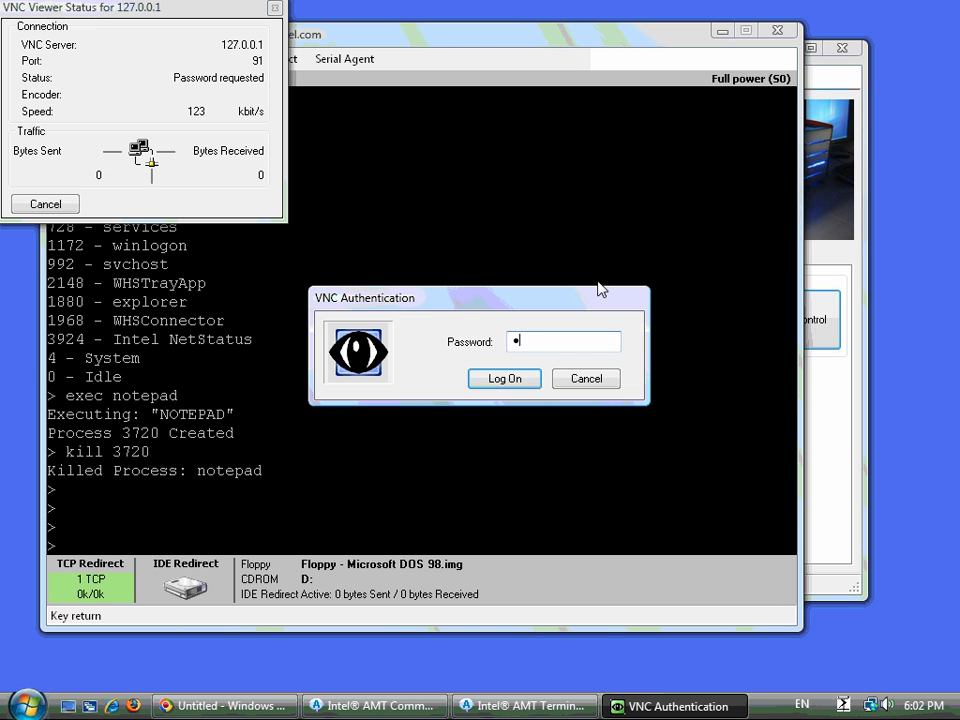
pyautogui.press('Return')
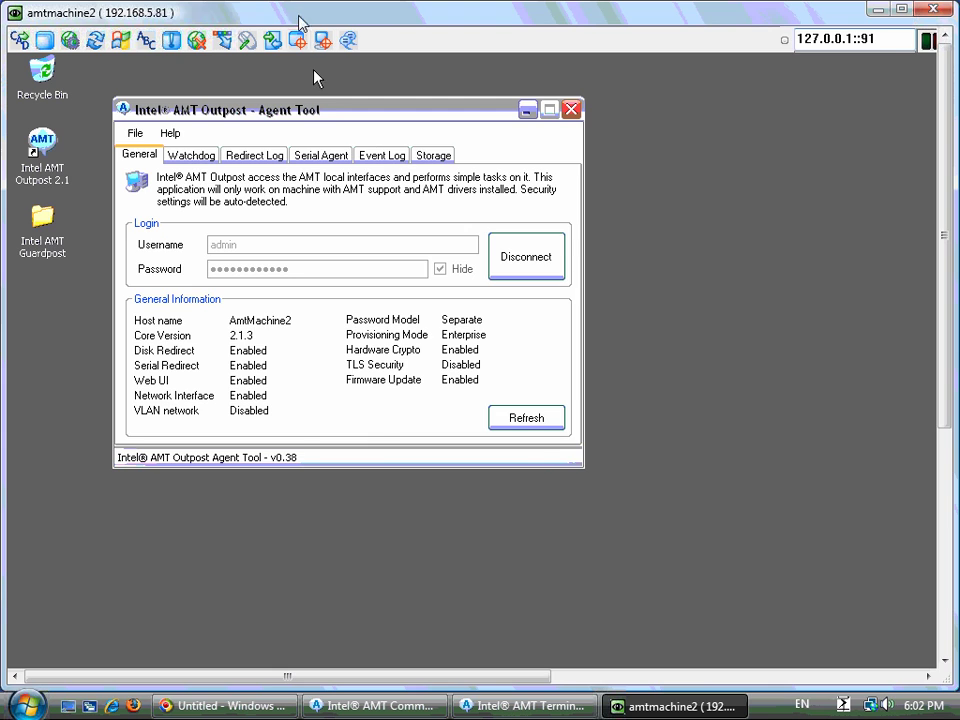
pyautogui.moveTo(300, 15); pyautogui.dragTo(735, 285)
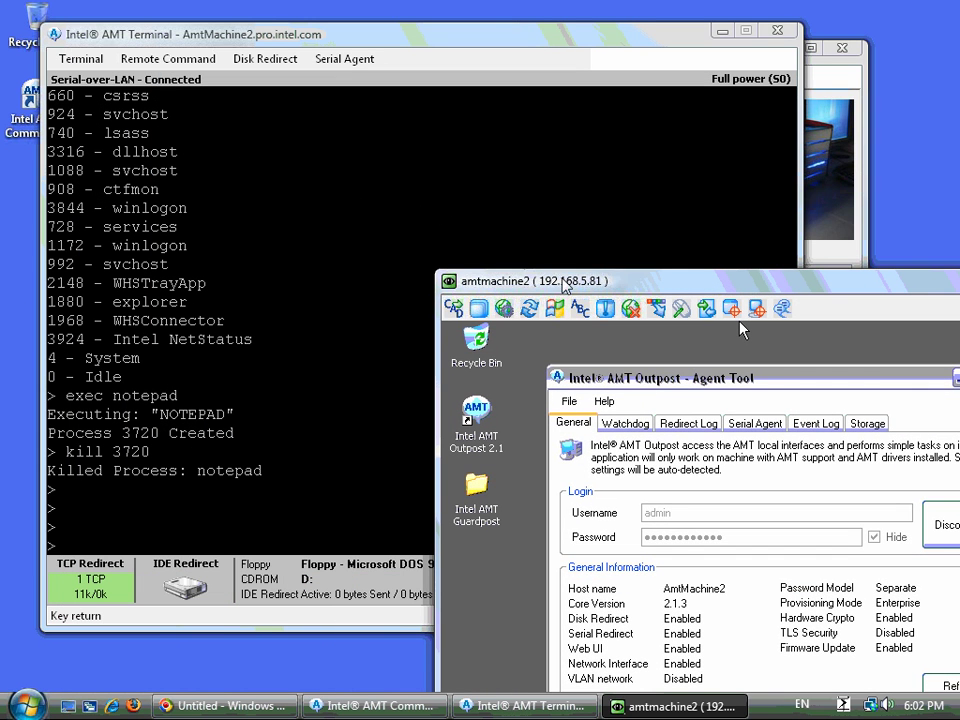
pyautogui.moveTo(563, 286); pyautogui.dragTo(270, 27)
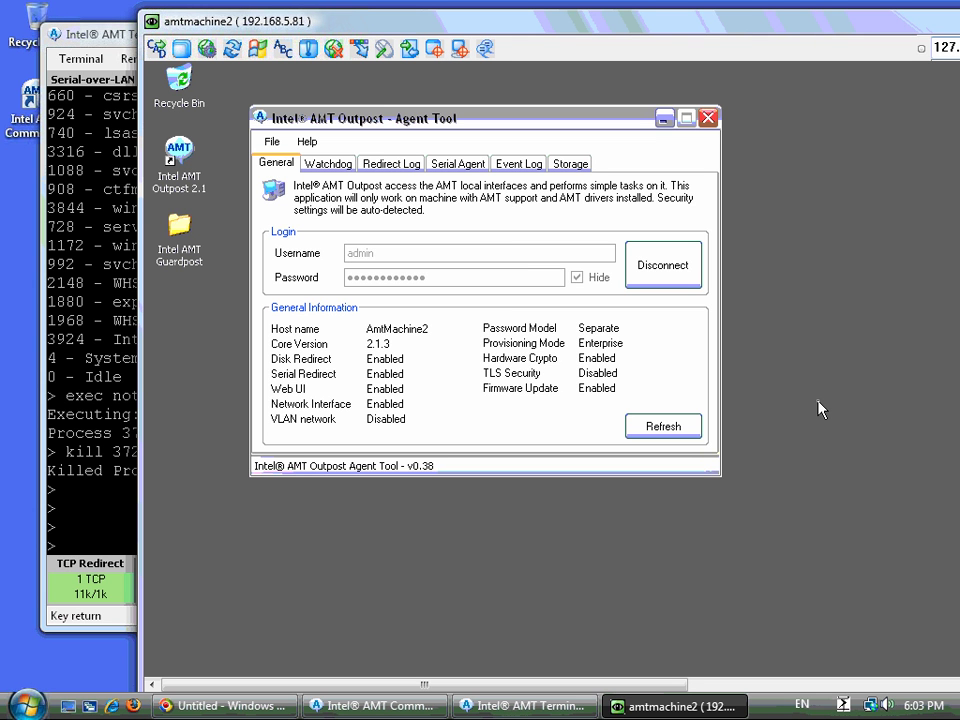
pyautogui.moveTo(700, 29); pyautogui.dragTo(603, 20)
pyautogui.doubleClick(760, 20)
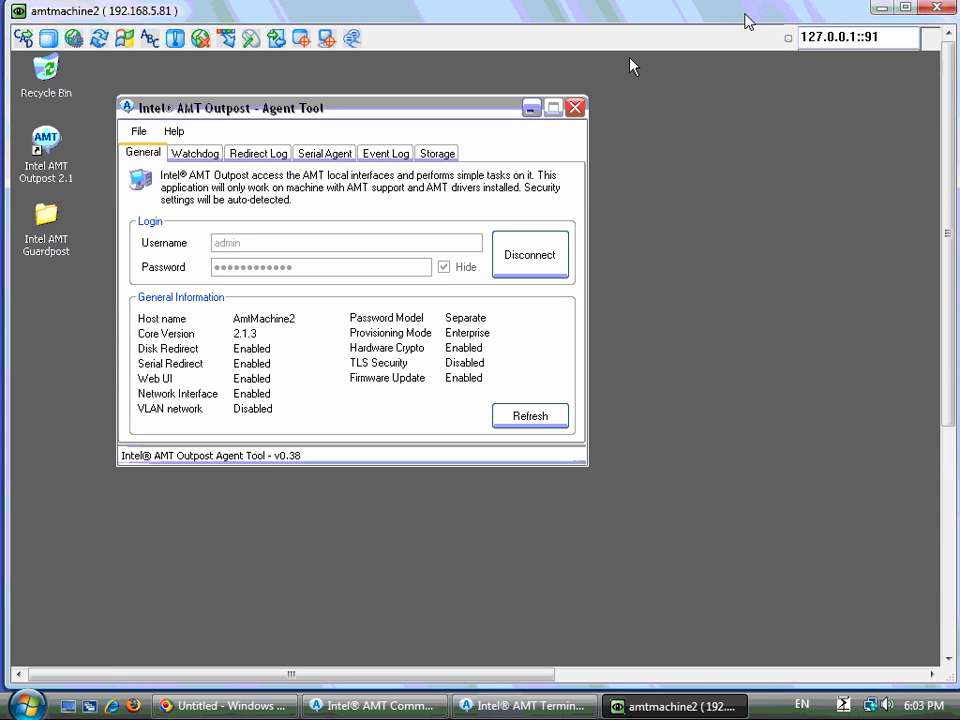
pyautogui.moveTo(939, 284); pyautogui.dragTo(939, 504)
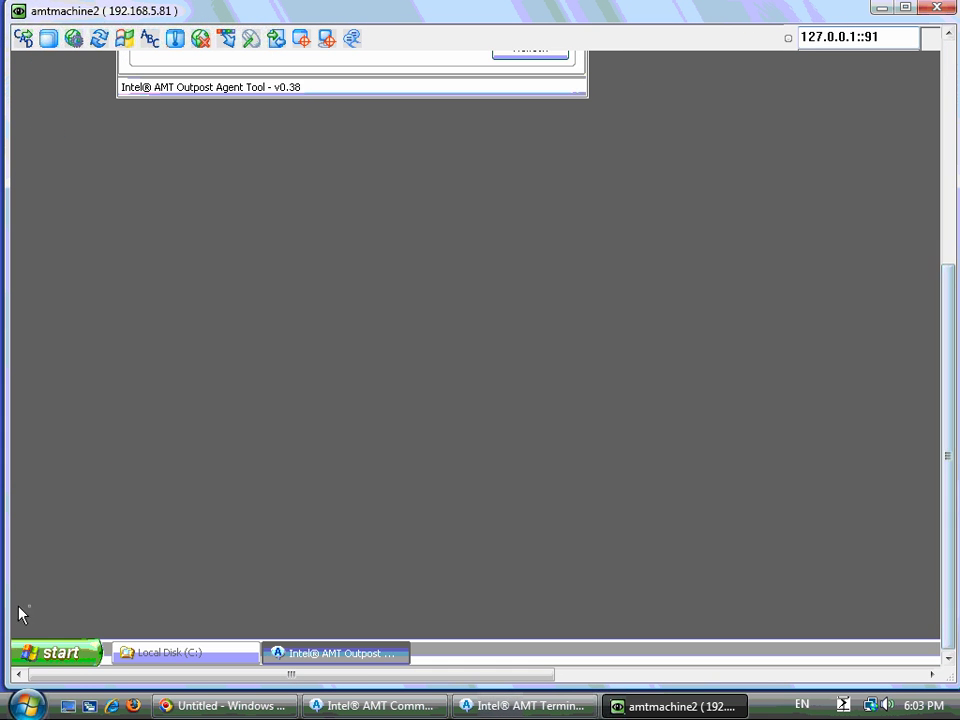
# - Launch the Control Panel from amtmachine2's Start menu
pyautogui.click(44, 656)
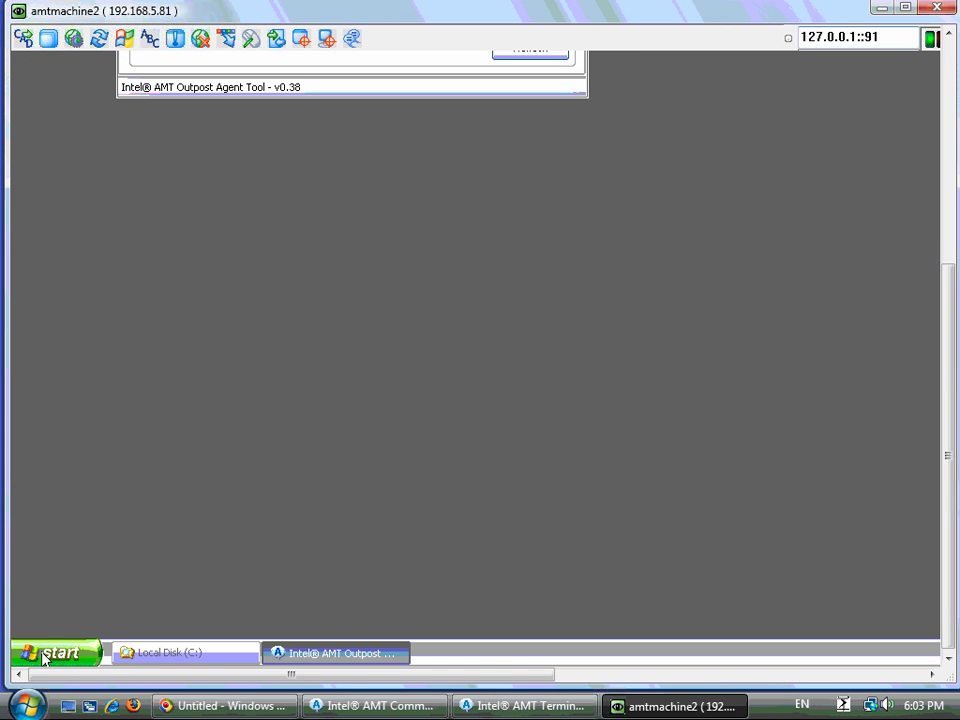
pyautogui.click(44, 656)
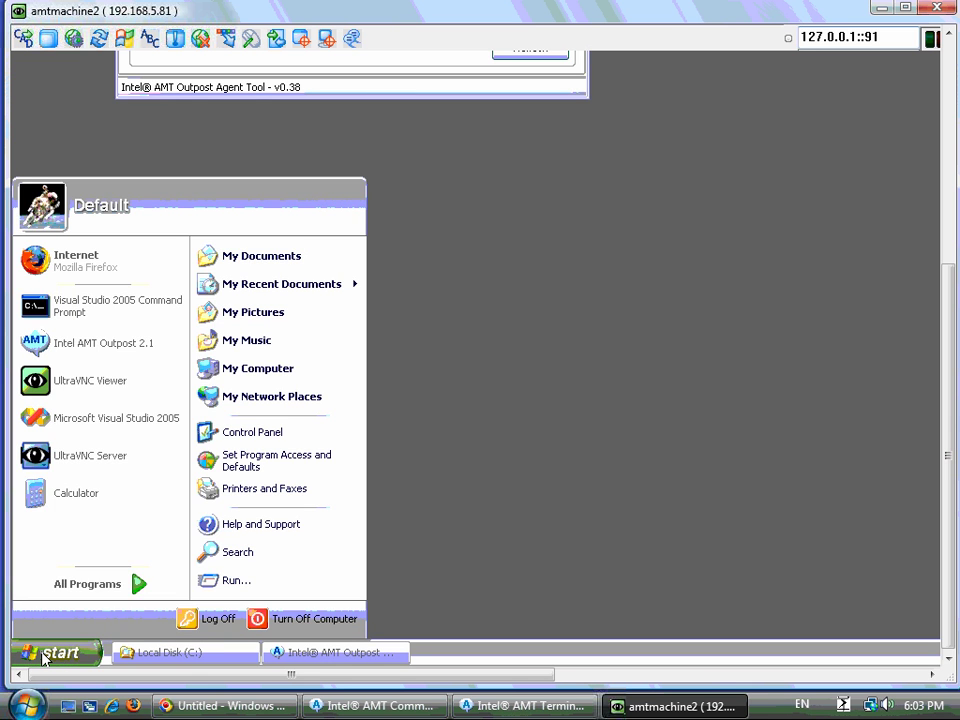
pyautogui.press('c')
pyautogui.press('c')
pyautogui.press('Return')
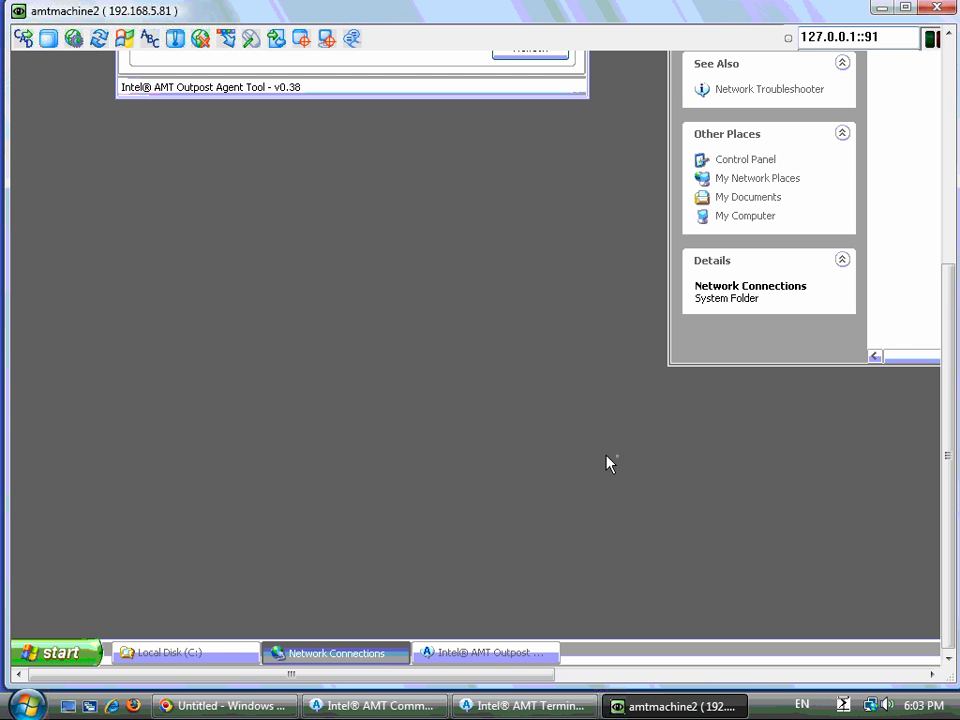
# - Disable the Ethernet Connection in the remote Network Connections window
pyautogui.click(622, 680)
pyautogui.moveTo(631, 680); pyautogui.dragTo(767, 679)
pyautogui.moveTo(950, 443); pyautogui.dragTo(928, 289)
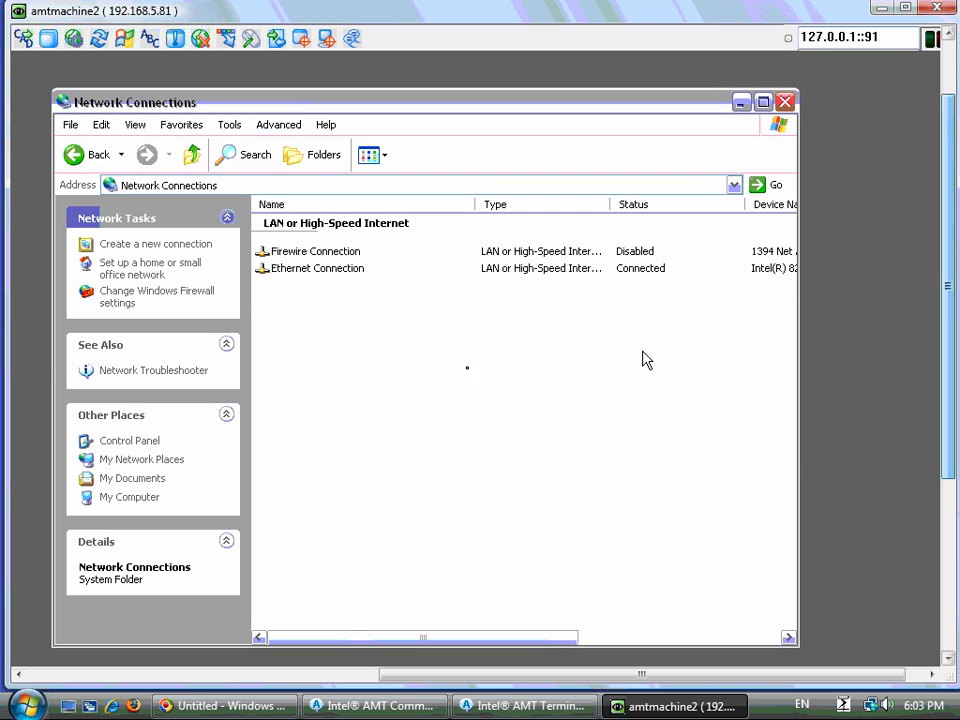
pyautogui.rightClick(291, 276)
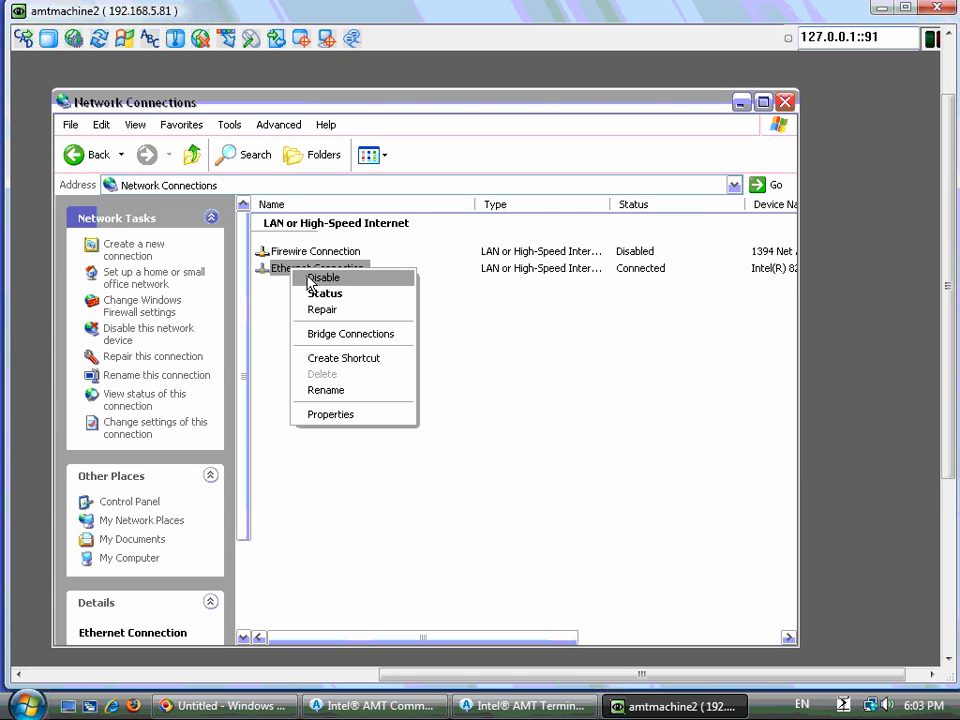
pyautogui.click(310, 280)
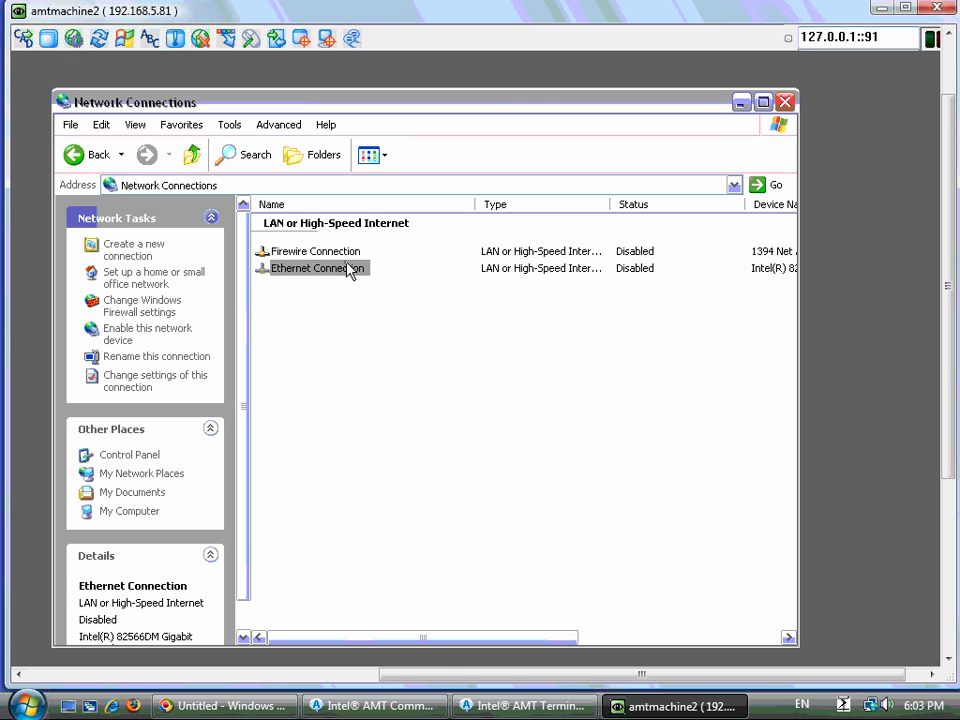
pyautogui.click(724, 393)
pyautogui.moveTo(950, 383); pyautogui.dragTo(950, 398)
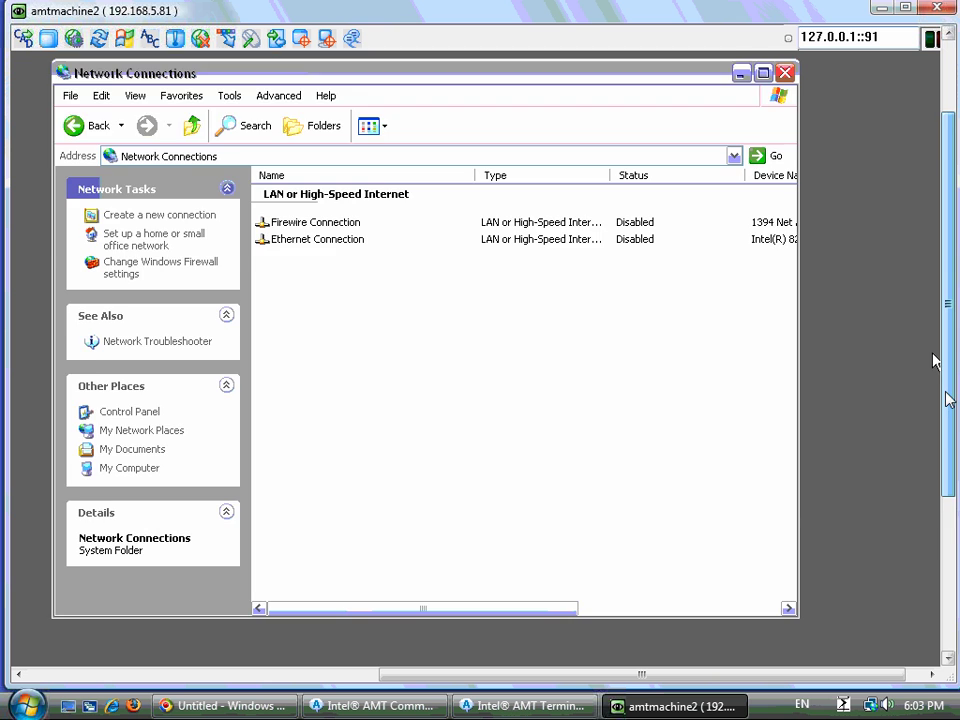
pyautogui.scroll(1, 940, 395)
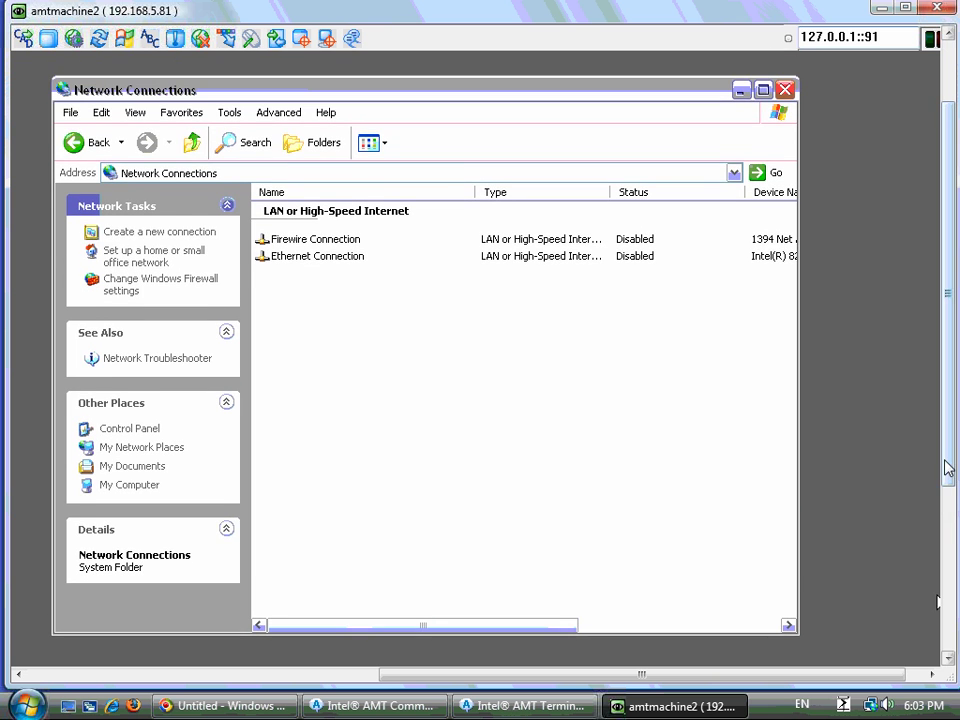
pyautogui.moveTo(945, 463); pyautogui.dragTo(950, 632)
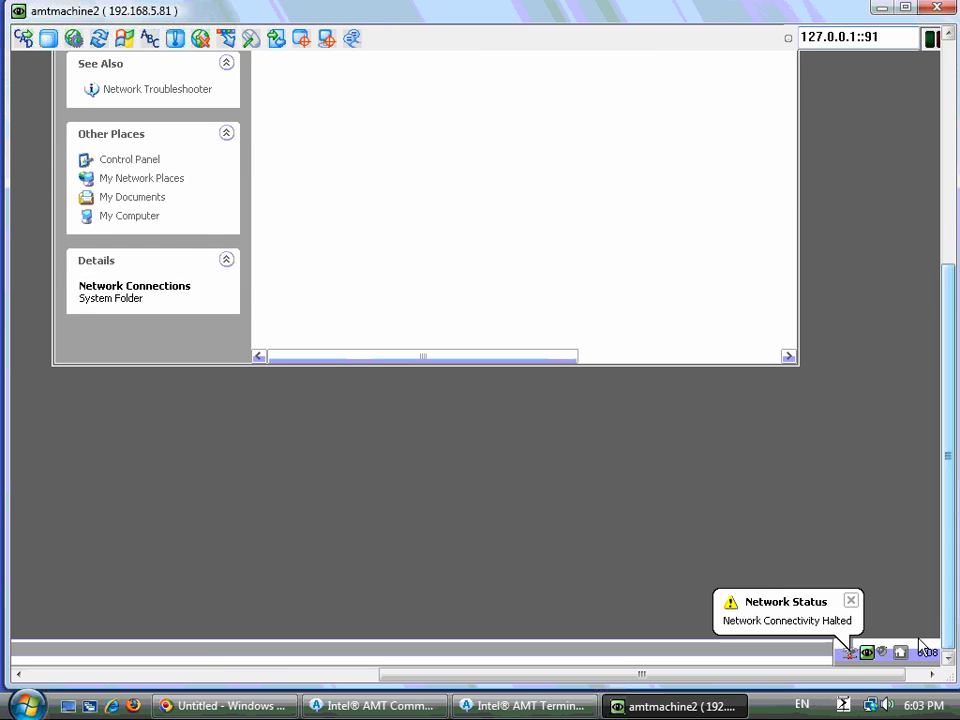
pyautogui.moveTo(846, 676); pyautogui.dragTo(484, 690)
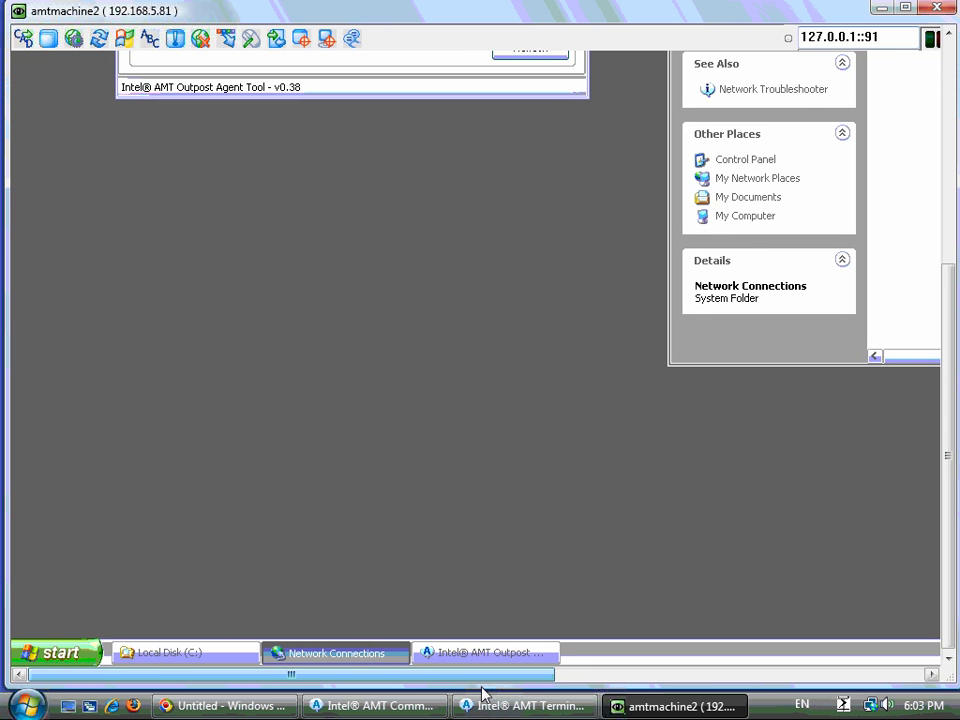
# - Run ipconfig in the remote Visual Studio 2005 Command Prompt, then close the VNC viewer
pyautogui.click(59, 655)
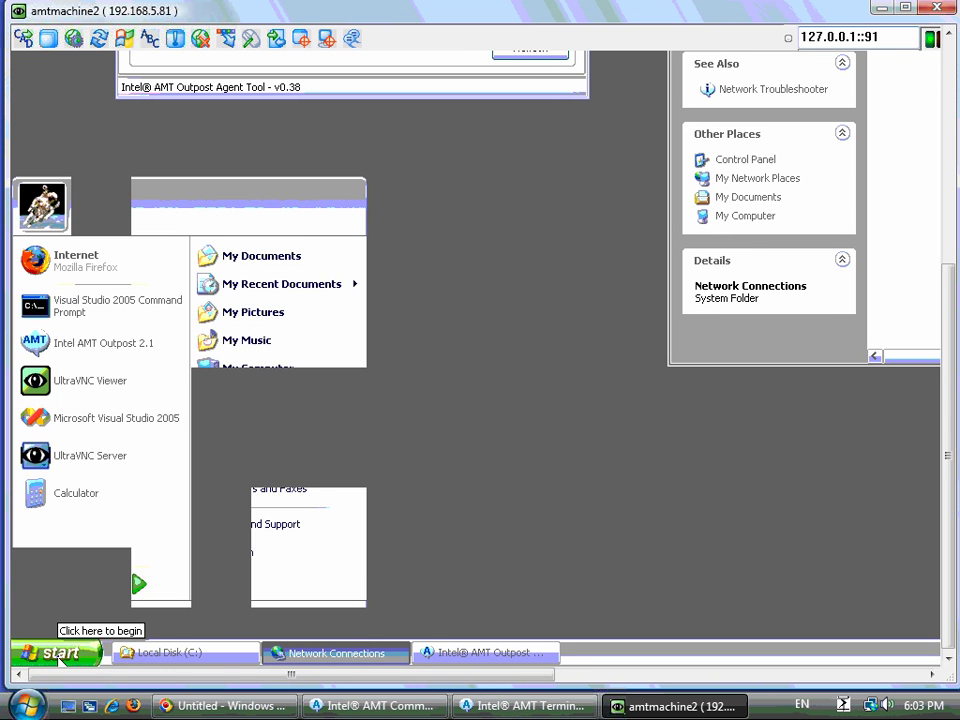
pyautogui.click(90, 312)
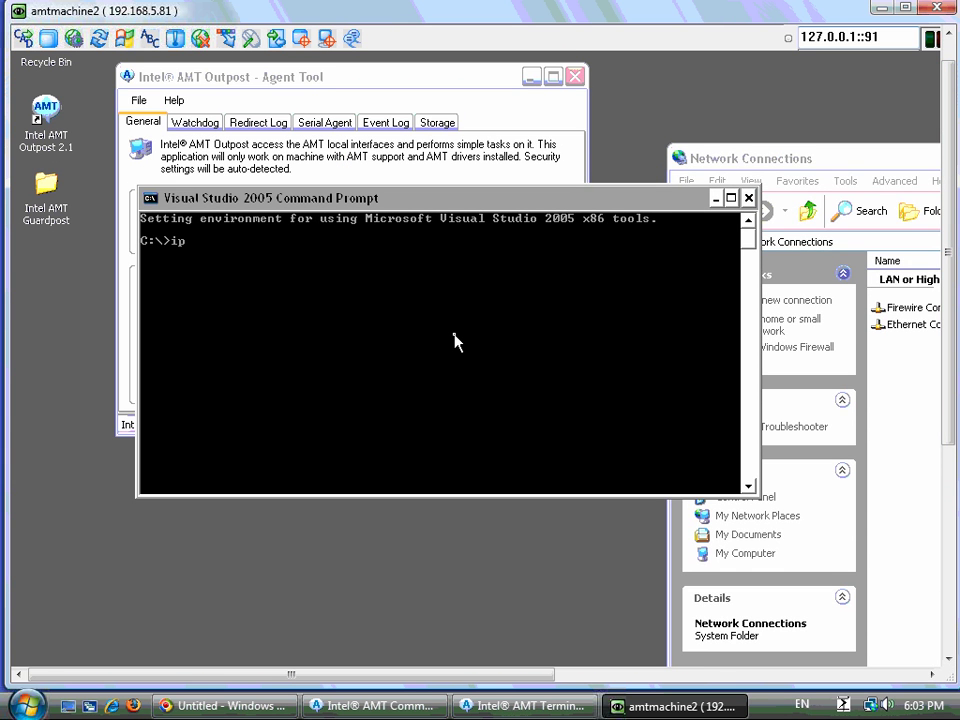
pyautogui.write('ipconfig')
pyautogui.press('Return')
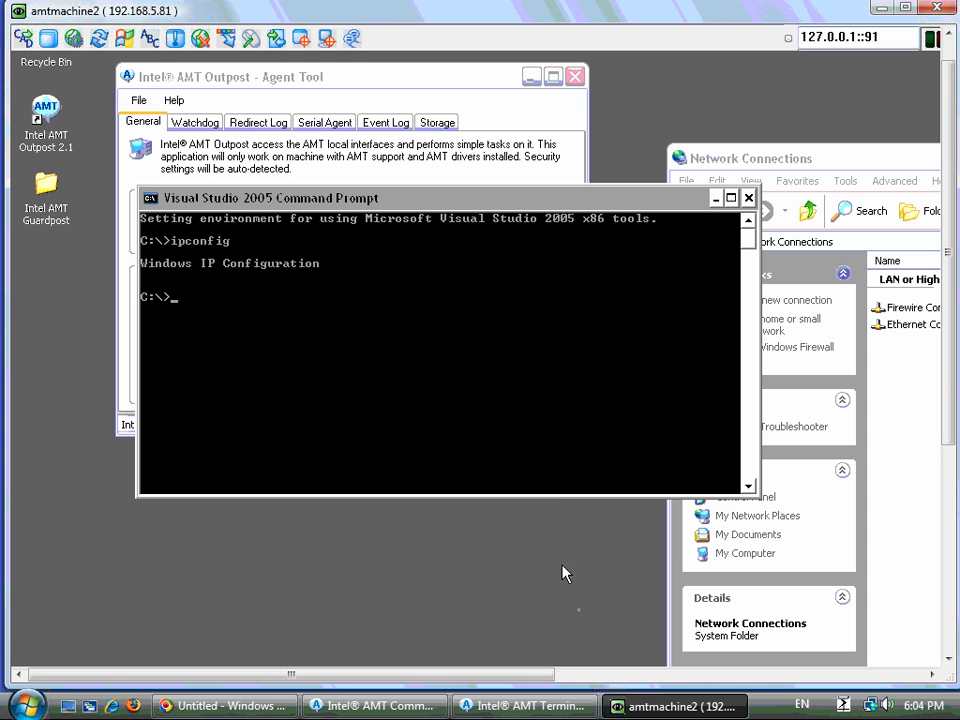
pyautogui.moveTo(538, 677); pyautogui.dragTo(750, 682)
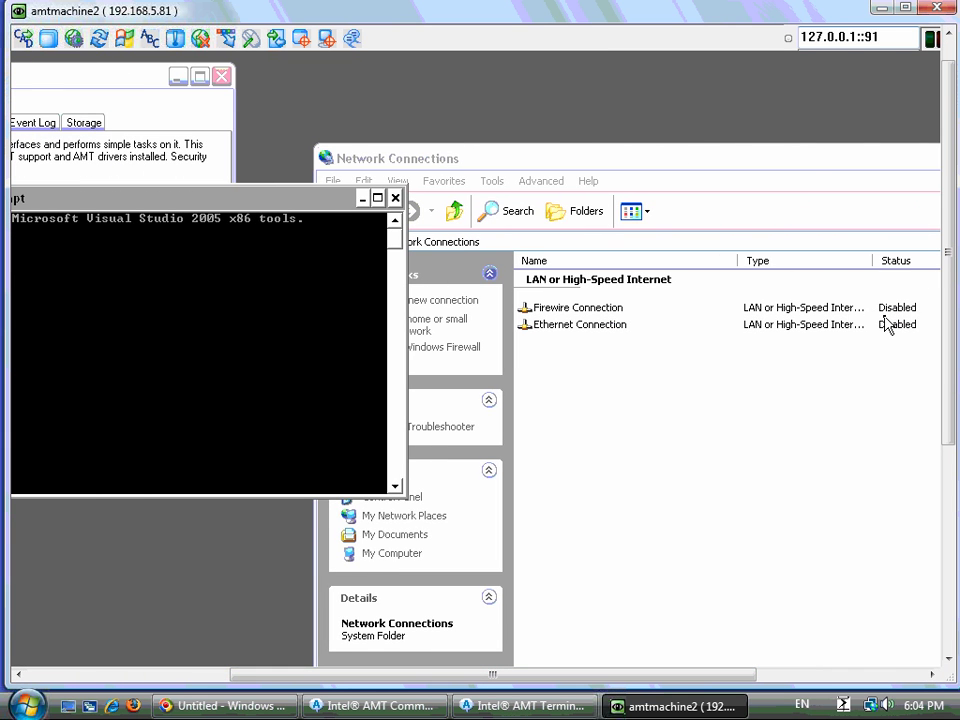
pyautogui.click(936, 9)
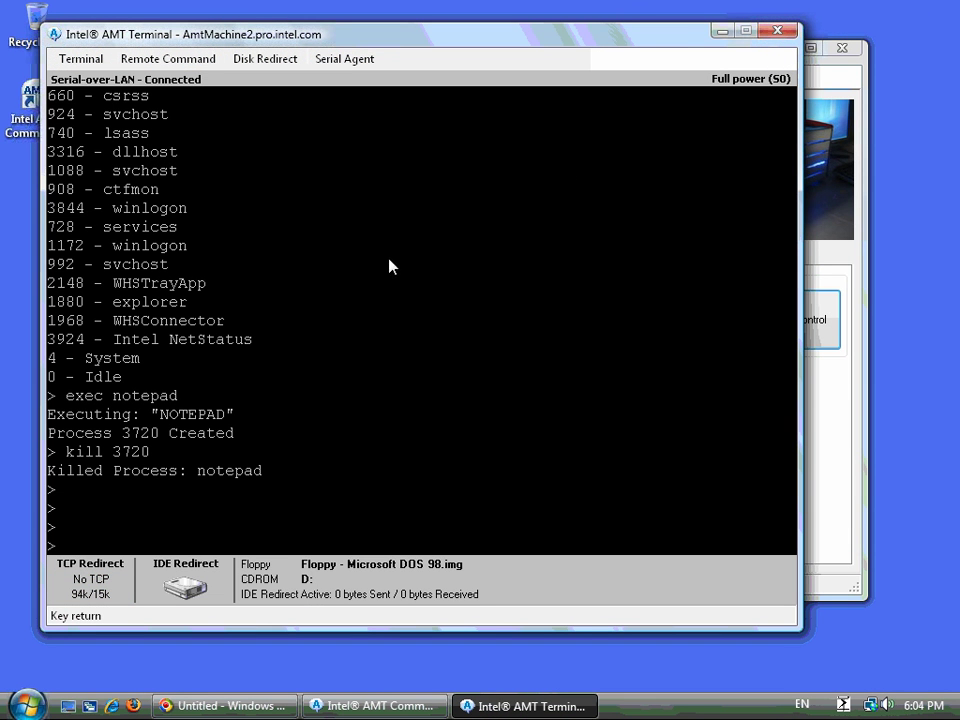
# - Close the AMT Terminal and open File > Batch Remote Control in Commander
pyautogui.click(779, 30)
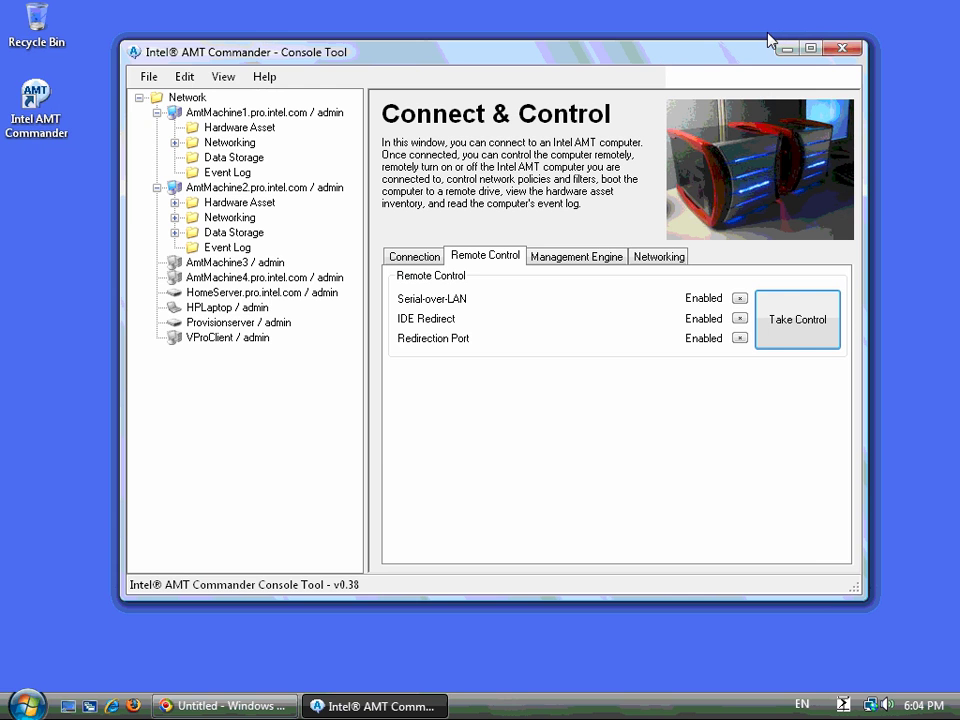
pyautogui.moveTo(706, 60); pyautogui.dragTo(691, 52)
pyautogui.click(134, 69)
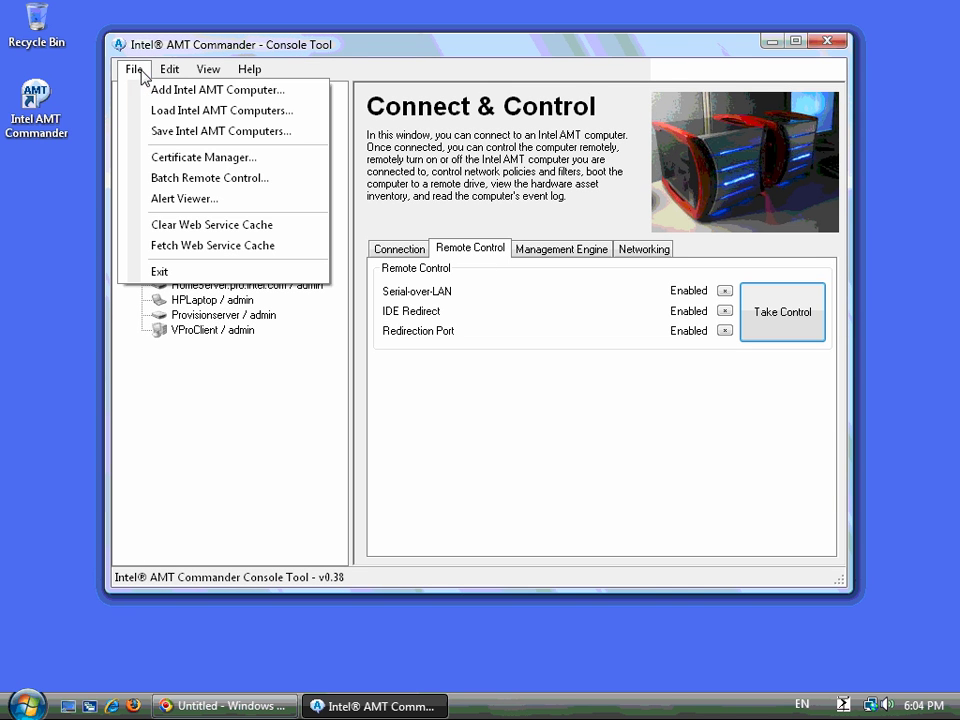
pyautogui.click(168, 185)
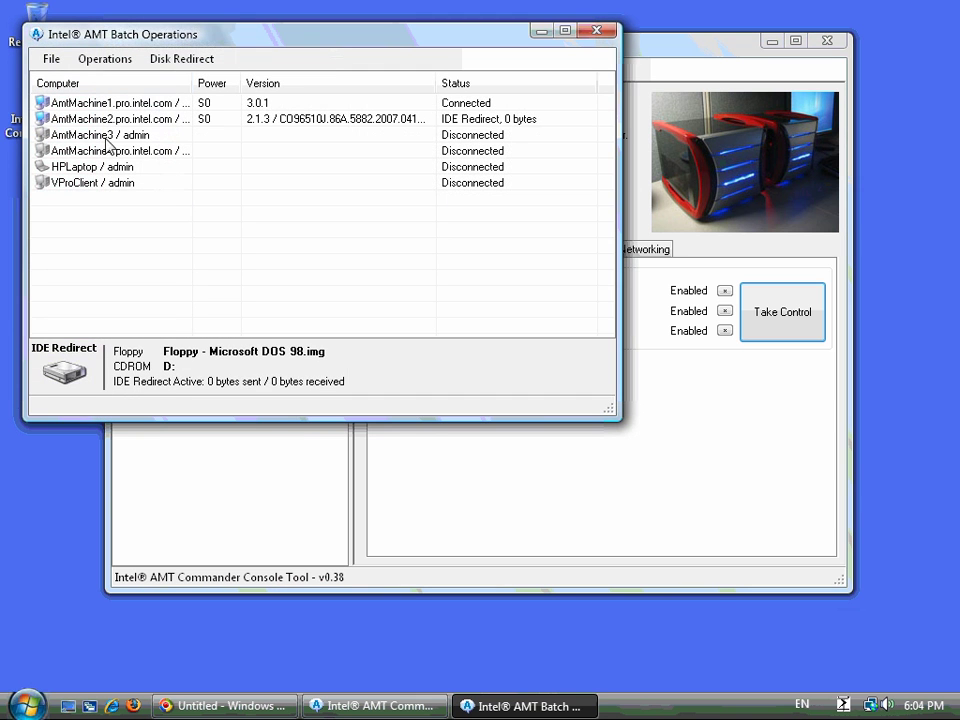
# - Select all six computers and connect to them at once
pyautogui.moveTo(205, 238); pyautogui.dragTo(54, 178)
pyautogui.rightClick(110, 152)
pyautogui.click(140, 160)
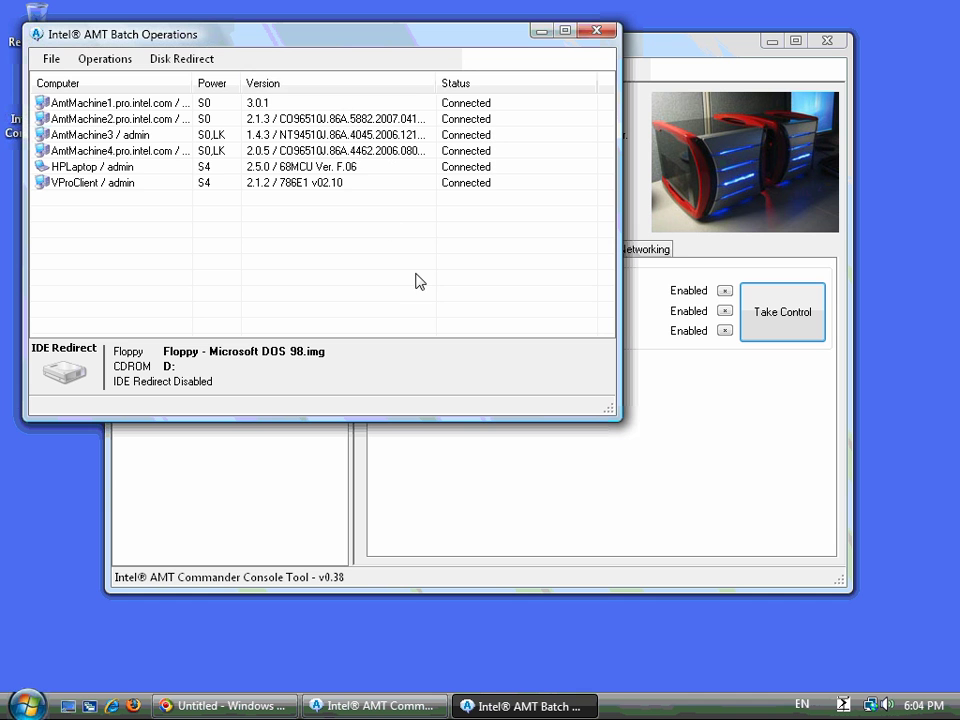
# - Reselect all six computers and activate IDE-R on them via Disk Redirect
pyautogui.moveTo(263, 37); pyautogui.dragTo(491, 257)
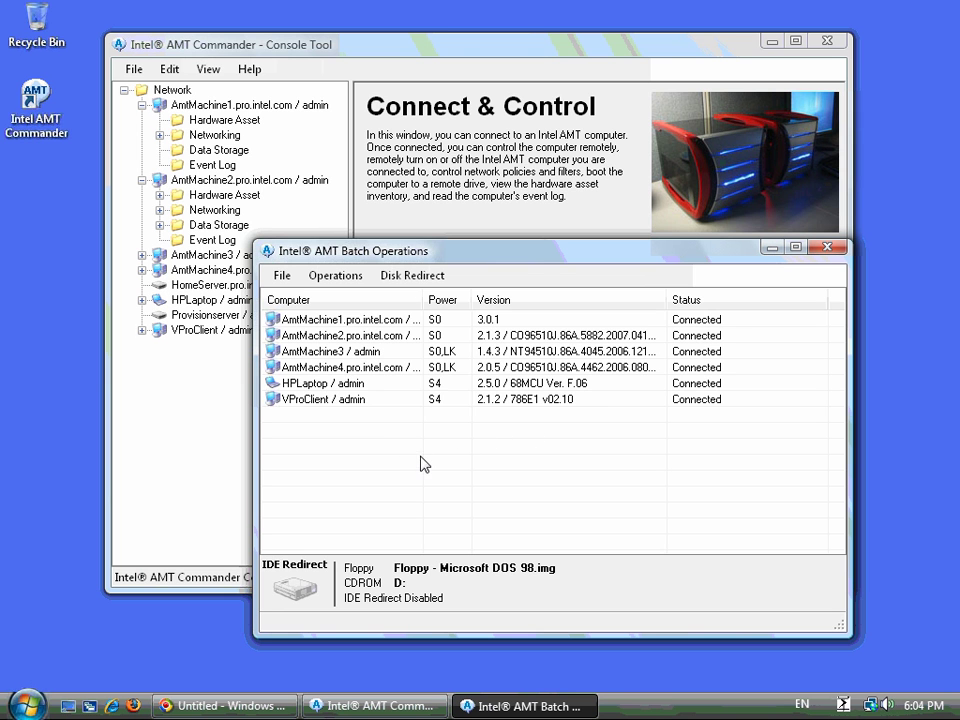
pyautogui.moveTo(424, 457); pyautogui.dragTo(275, 320)
pyautogui.click(405, 275)
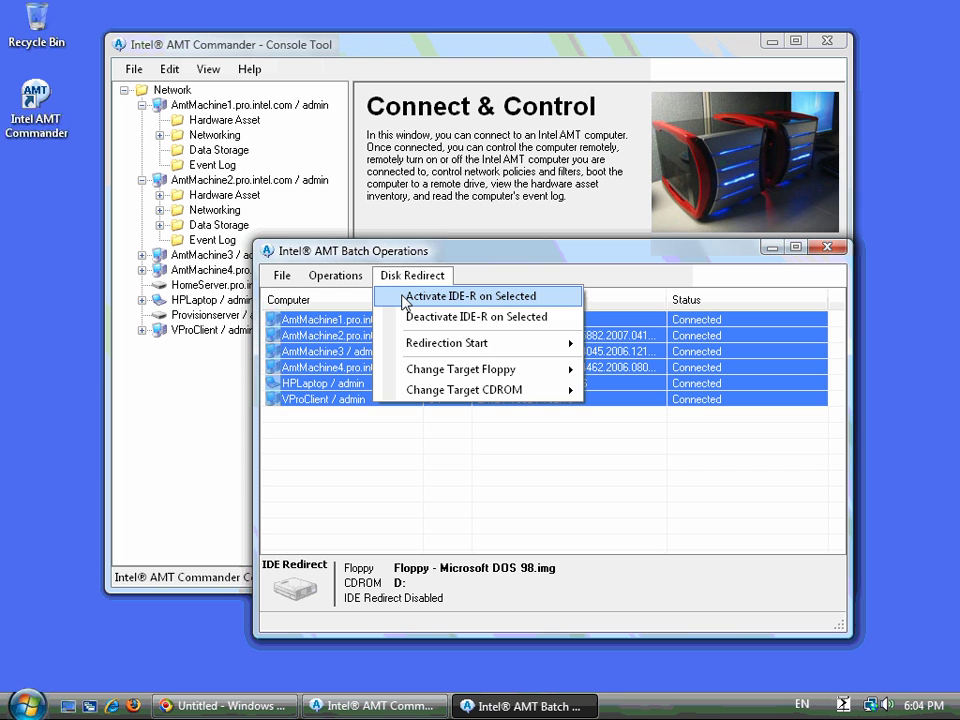
pyautogui.click(405, 297)
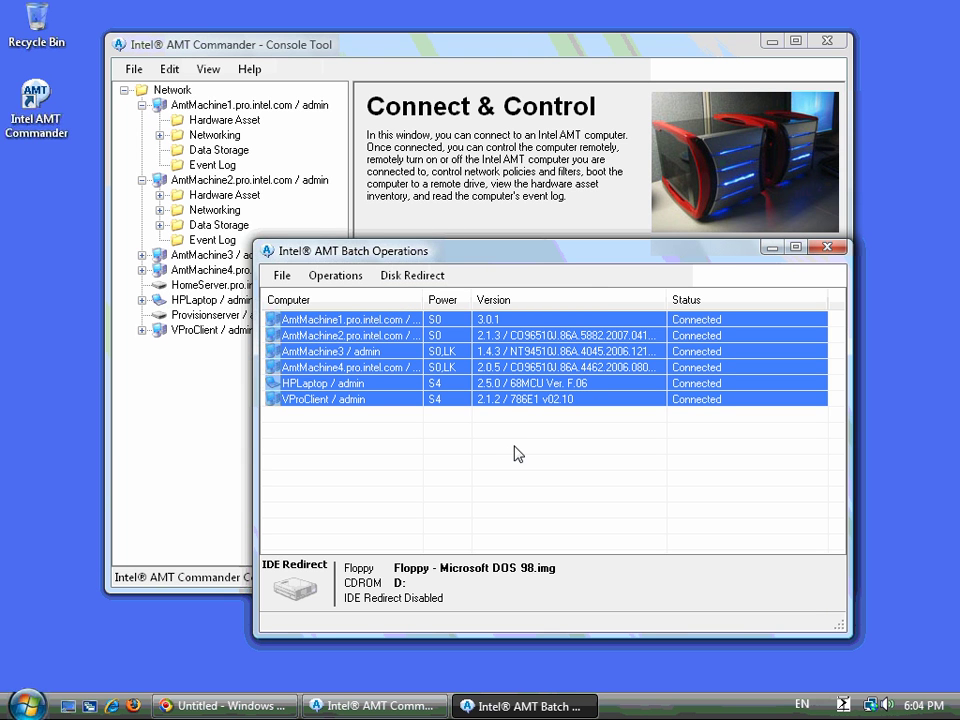